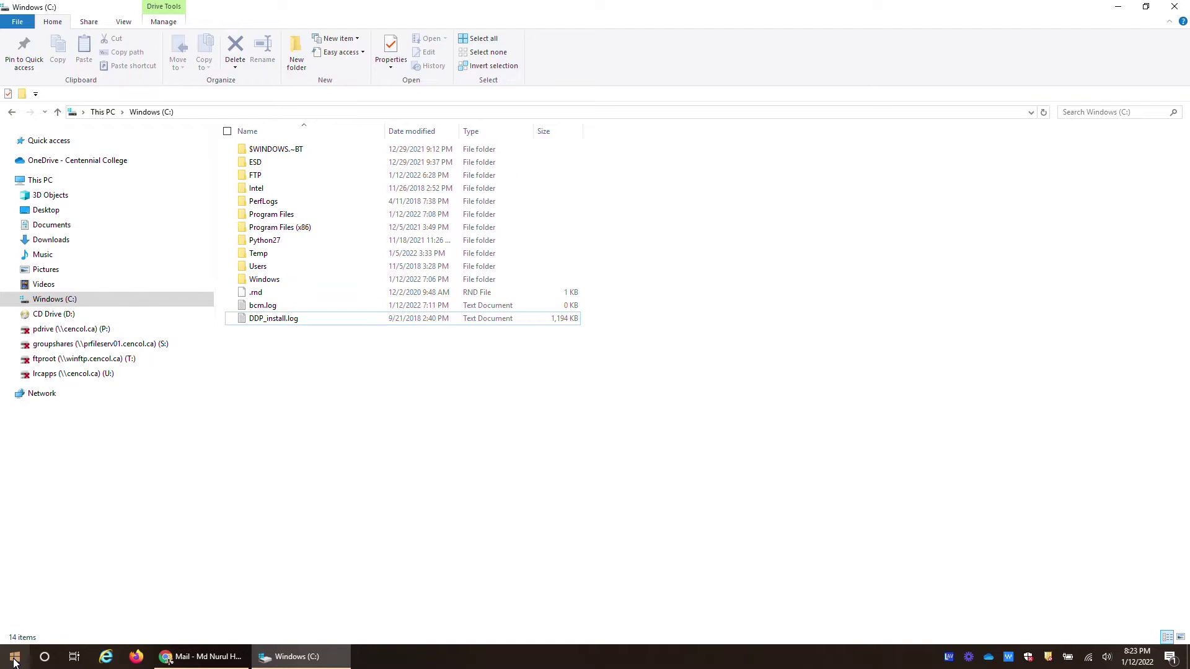
Open Programs and Features from the Add or remove programs settings page
left_click(14, 661)
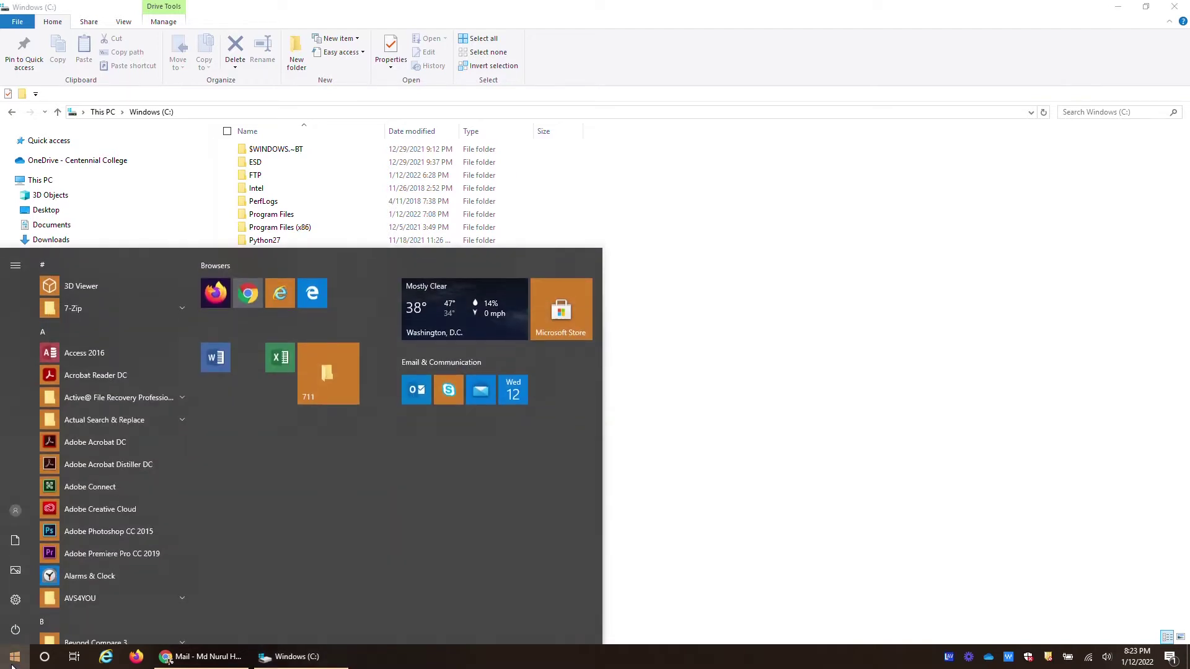
type("pro")
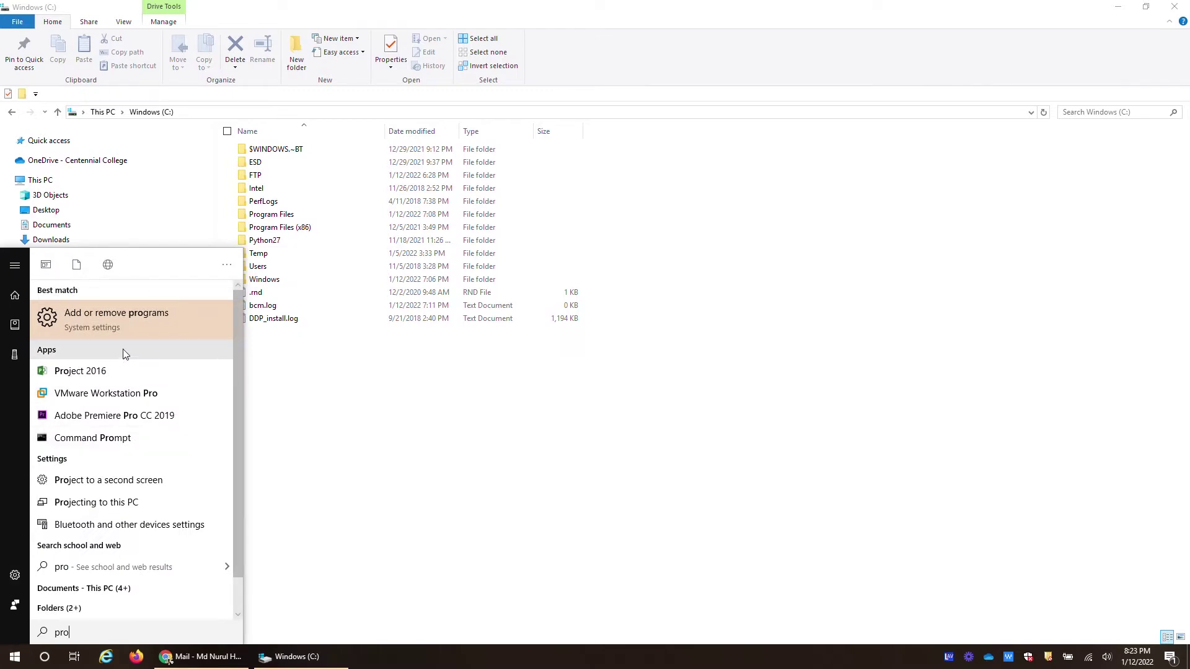
left_click(170, 334)
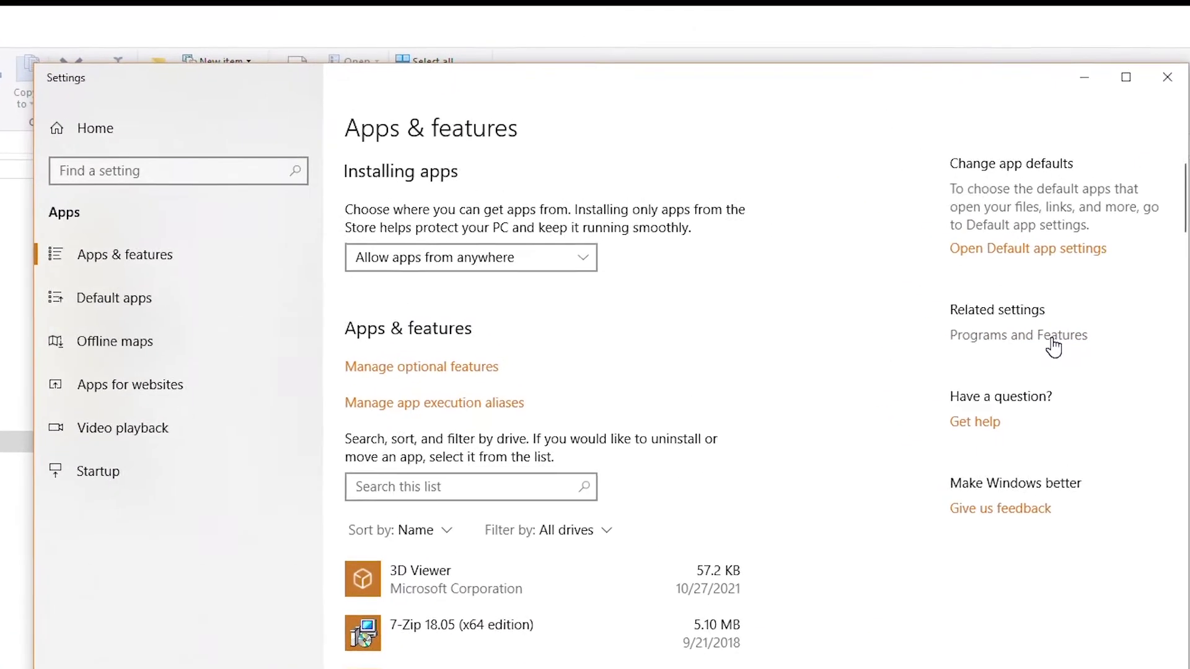
left_click(1043, 347)
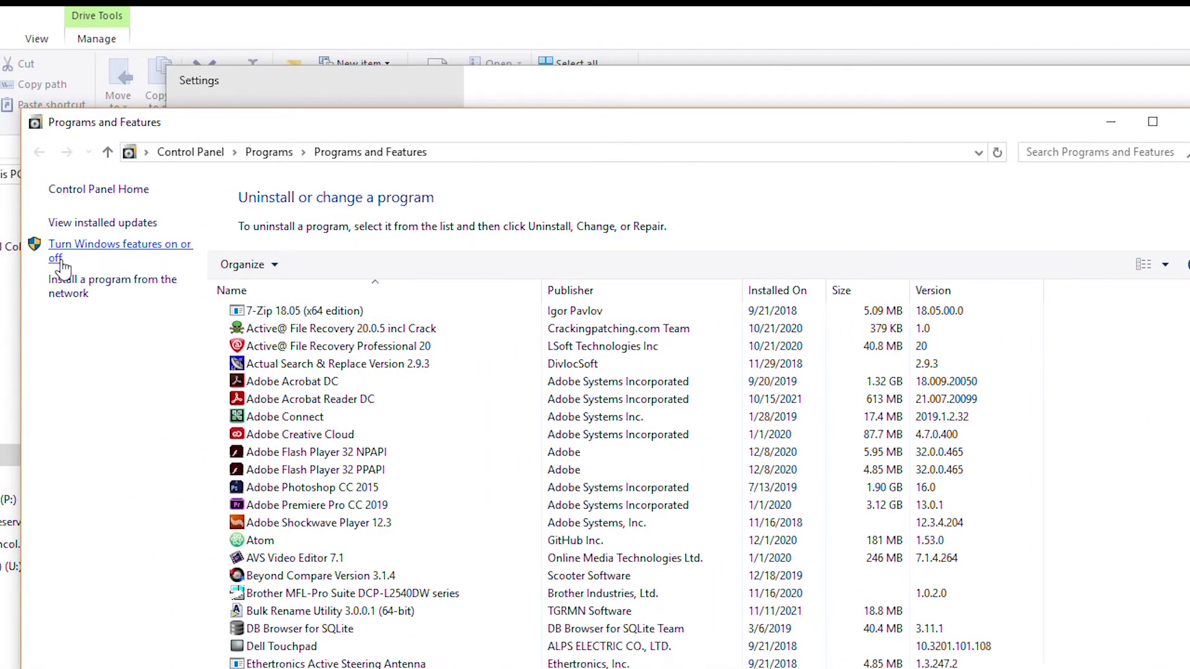
Enable FTP Service and IIS Management Console under Internet Information Services, apply, and close Settings
left_click(123, 246)
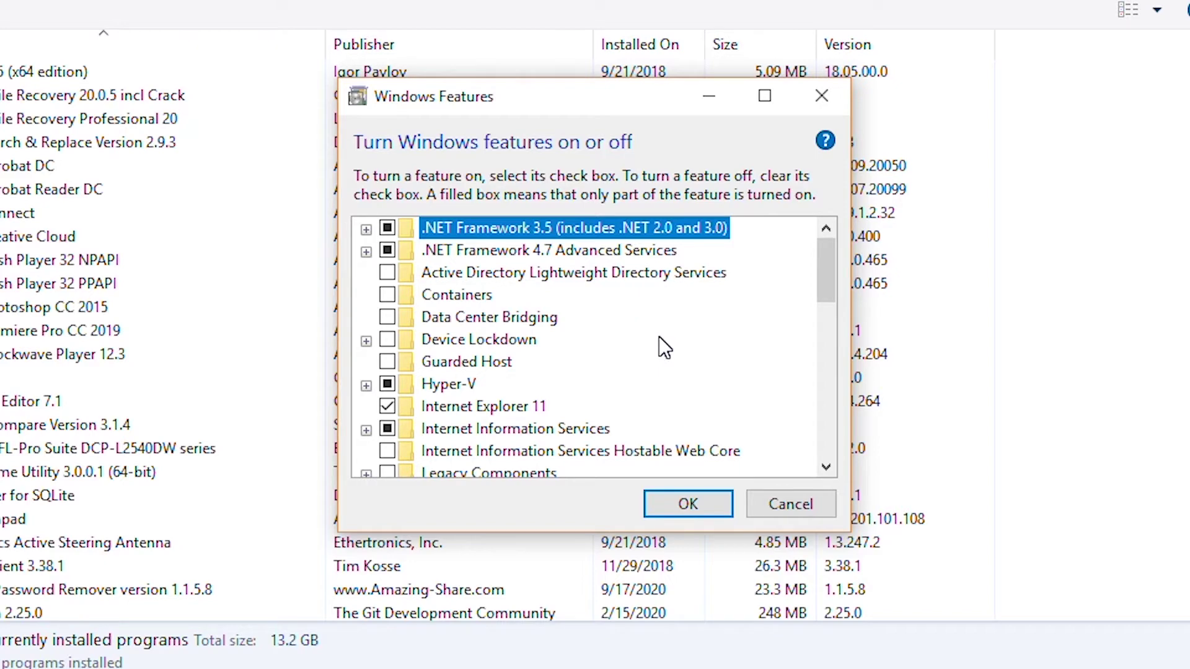
left_click(366, 429)
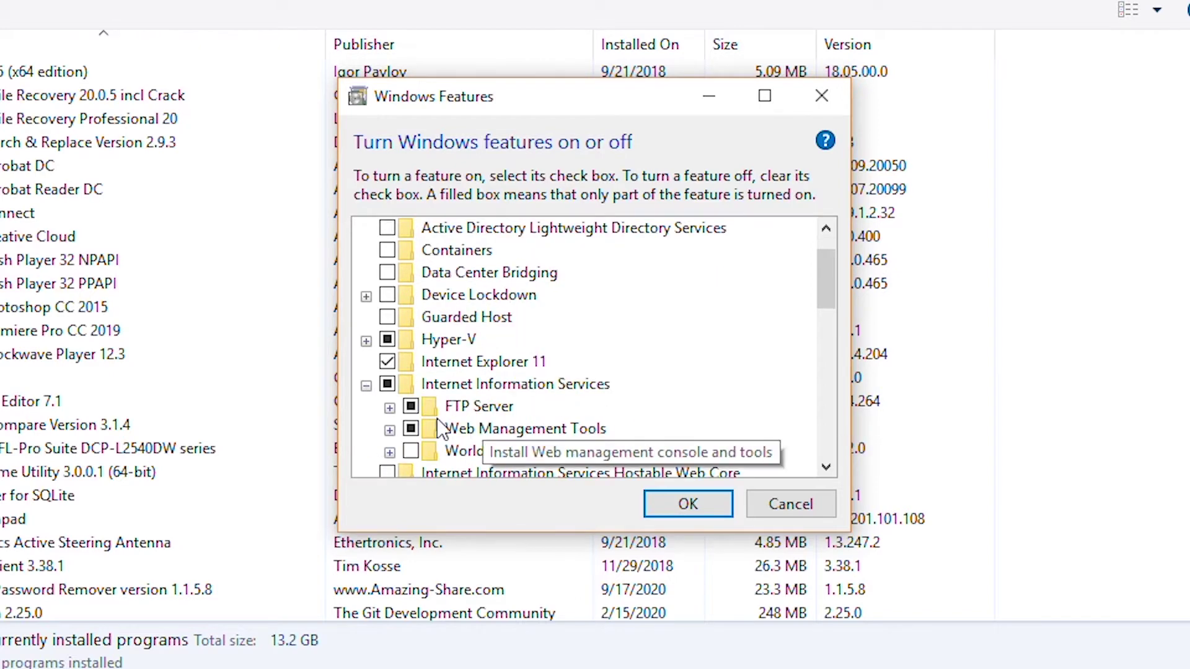
left_click(390, 408)
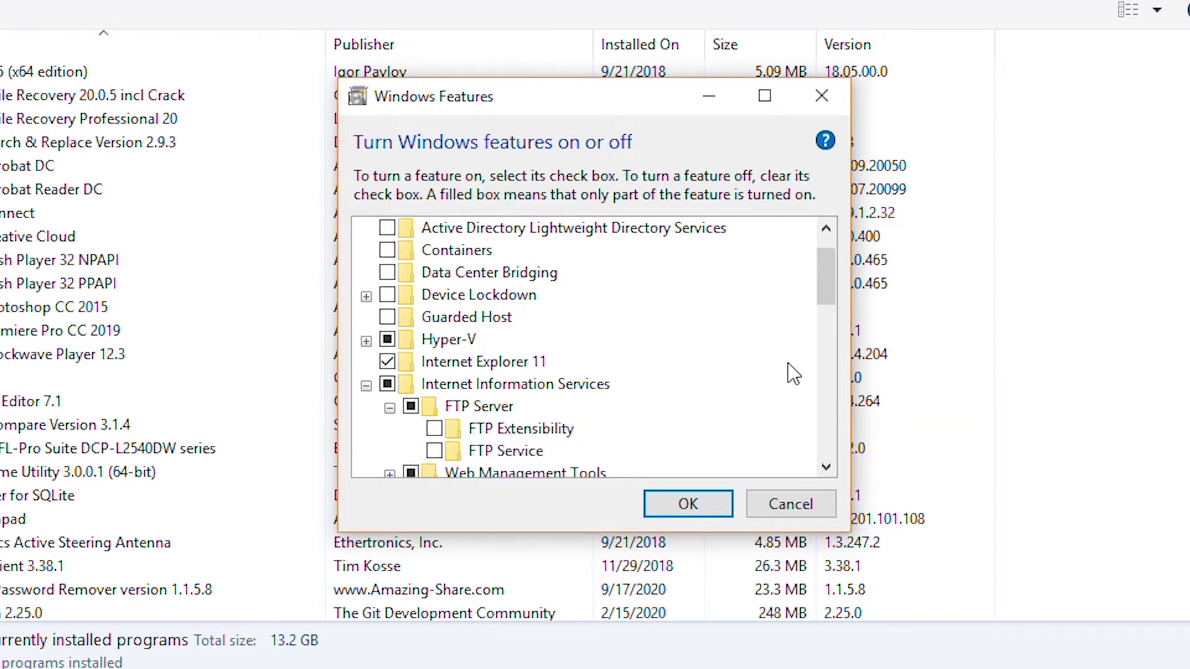
left_click(434, 450)
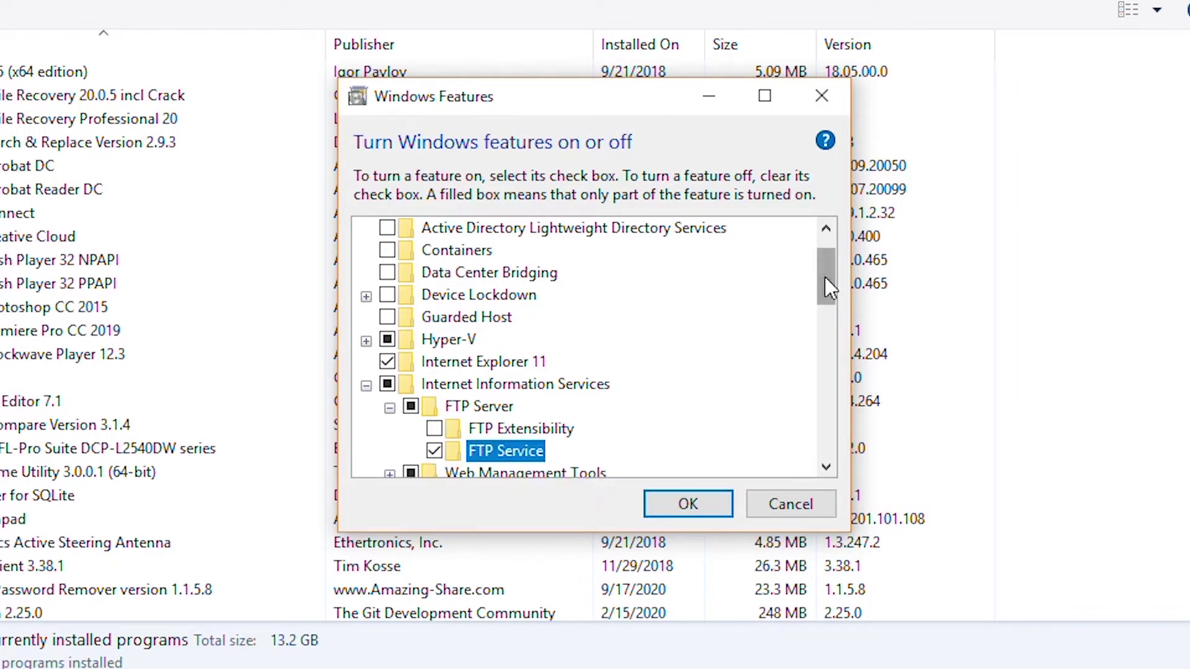
left_click_drag(824, 277, 829, 314)
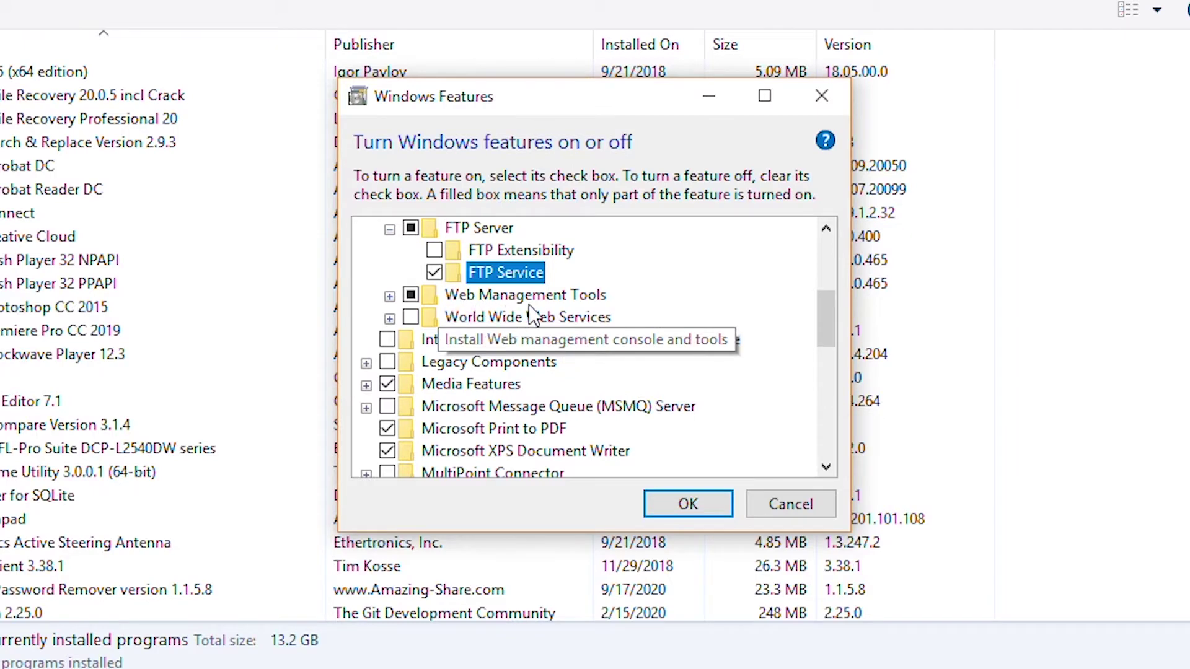
left_click(389, 296)
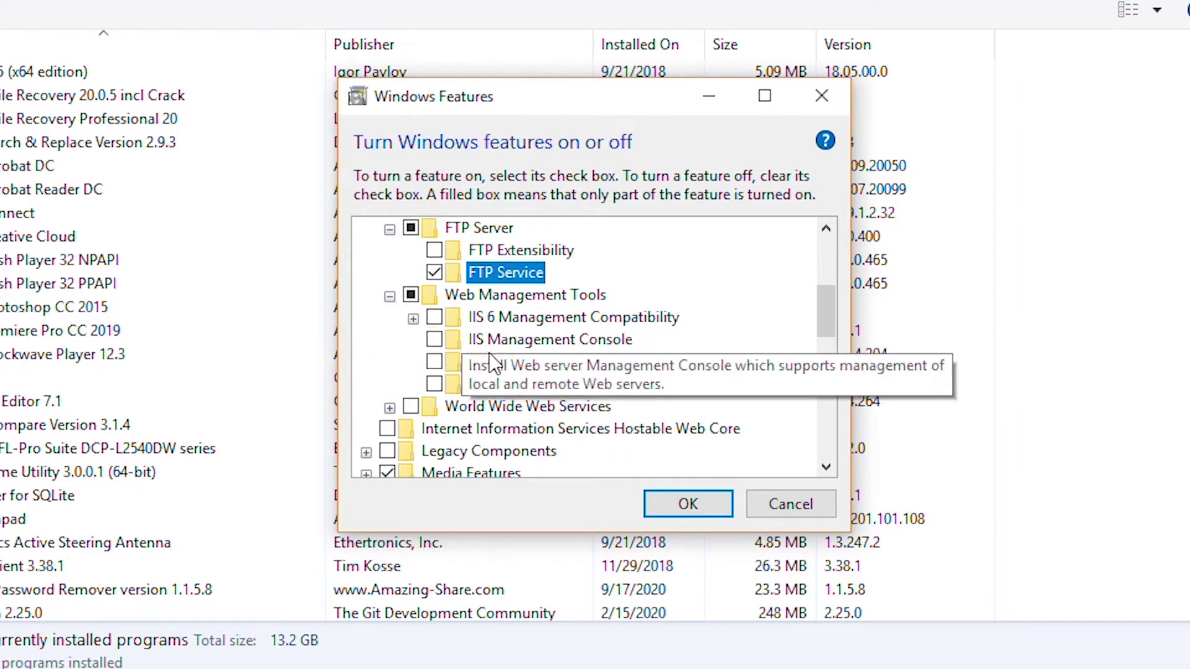
left_click(433, 340)
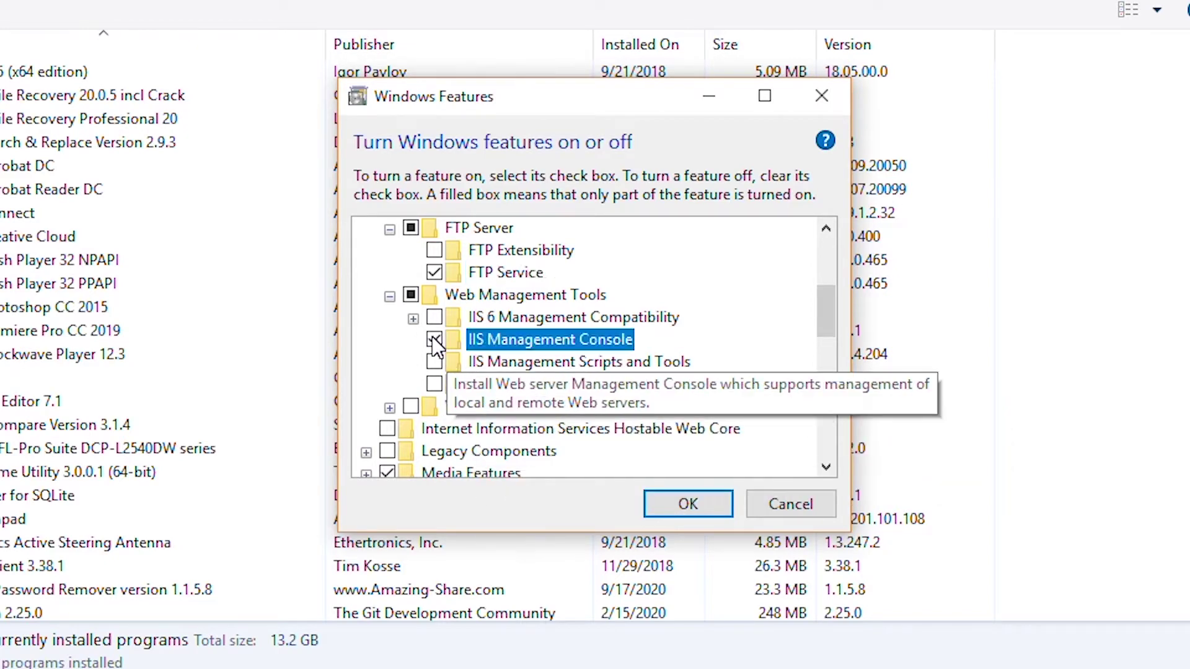
left_click(682, 507)
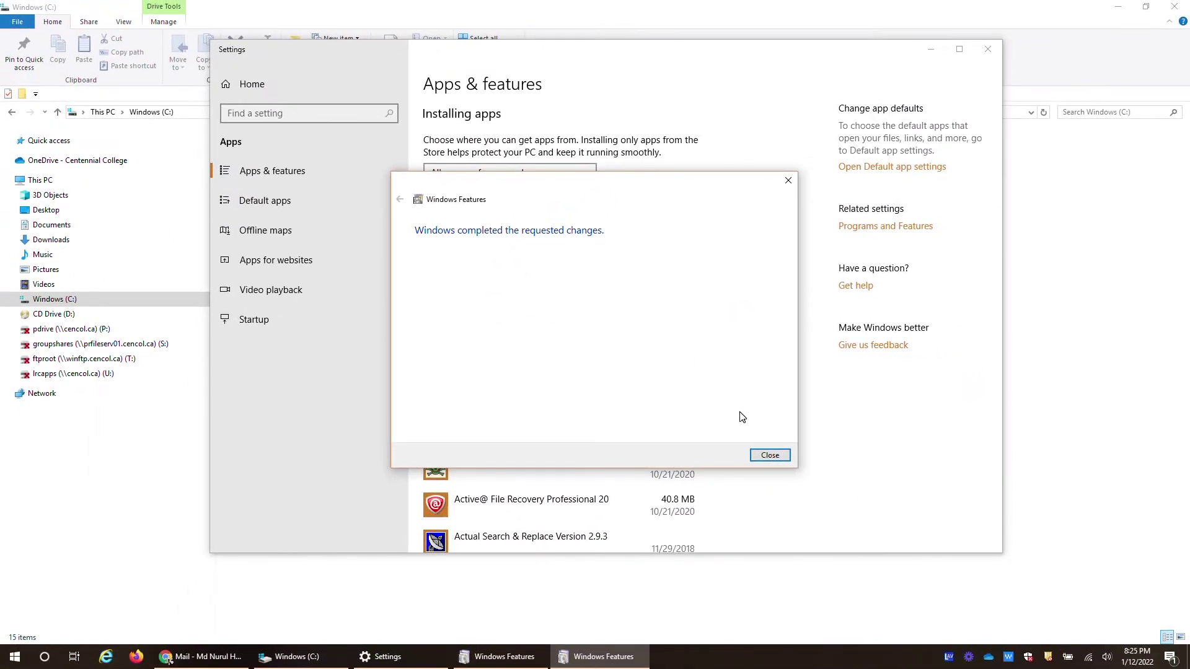
left_click(771, 456)
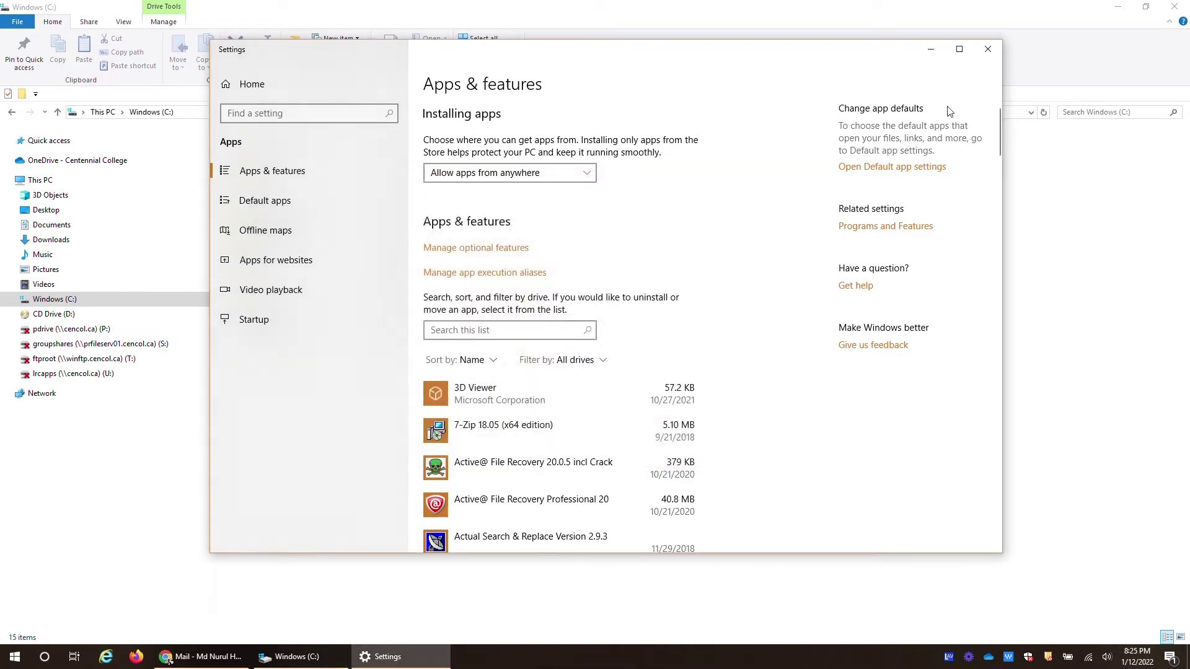
left_click(986, 50)
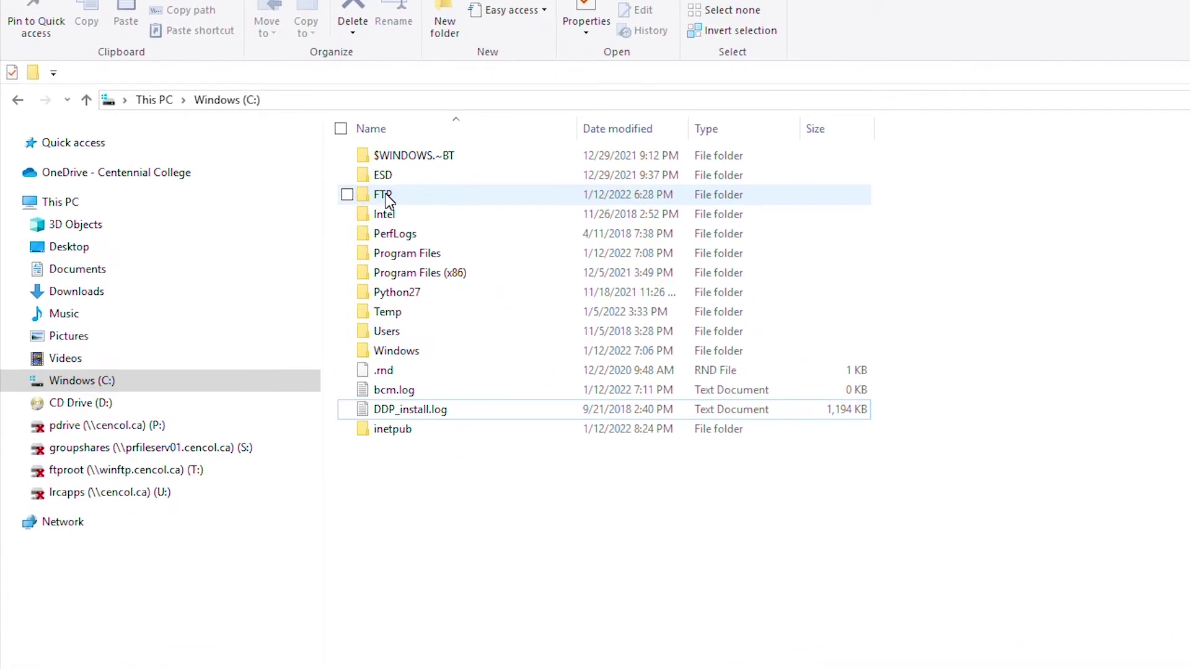
Open the FTP folder on drive C in File Explorer
double_click(384, 195)
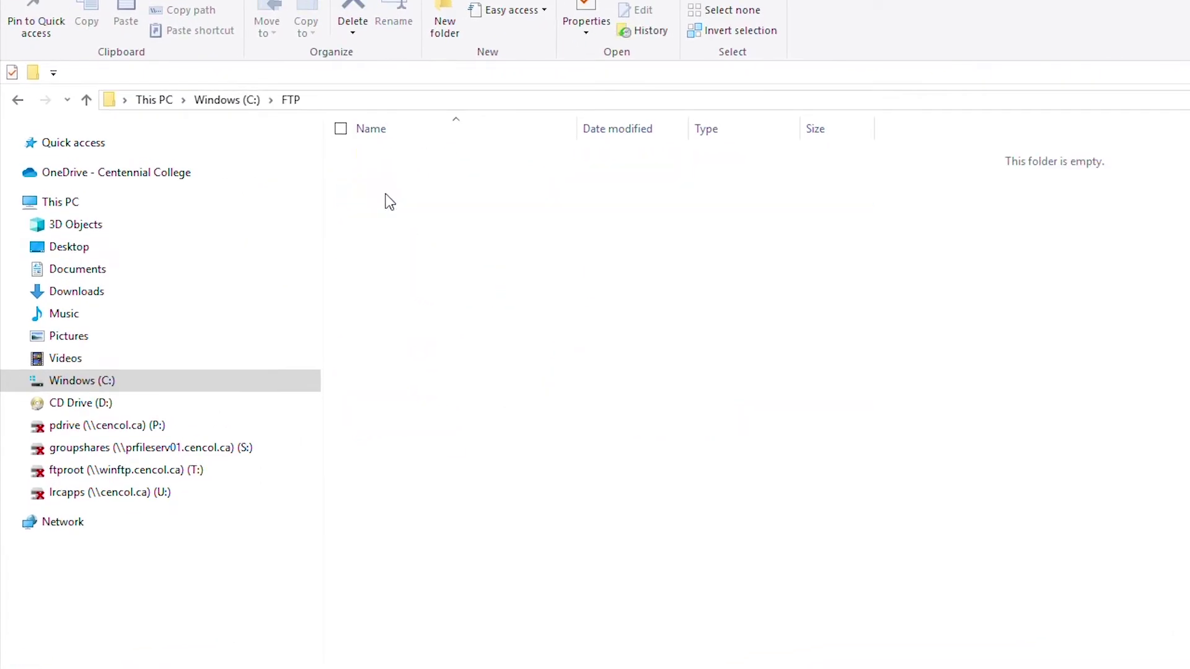
left_click(229, 100)
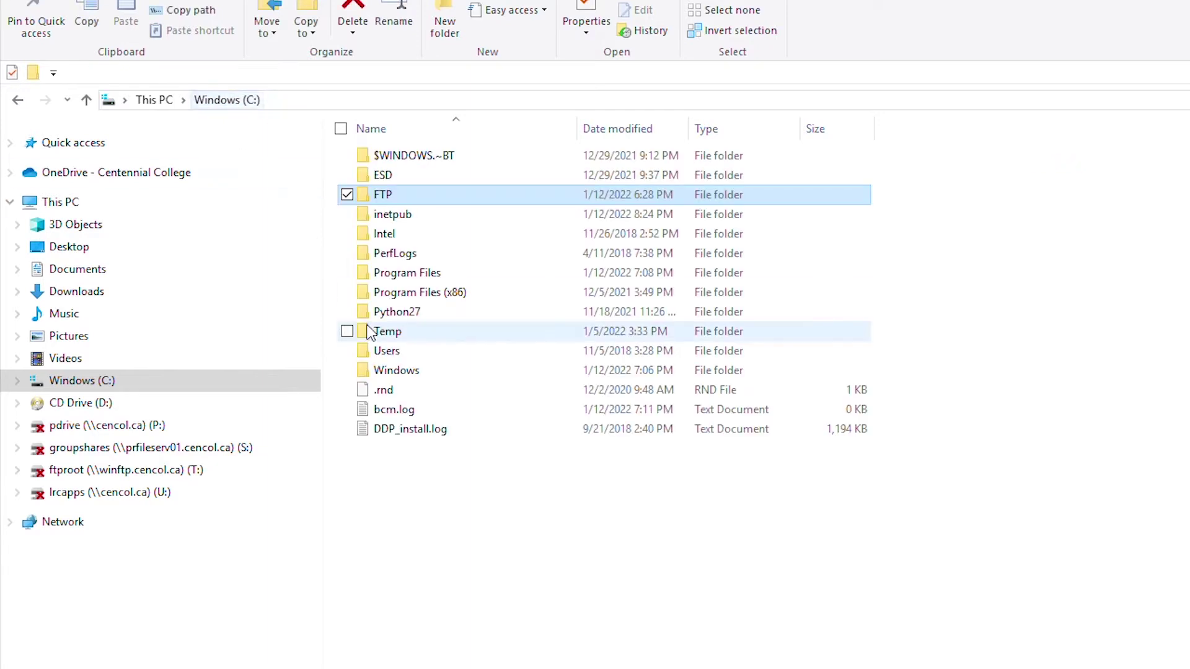
double_click(425, 196)
Create a new text document named Test ftp file.txt there and open it
right_click(427, 220)
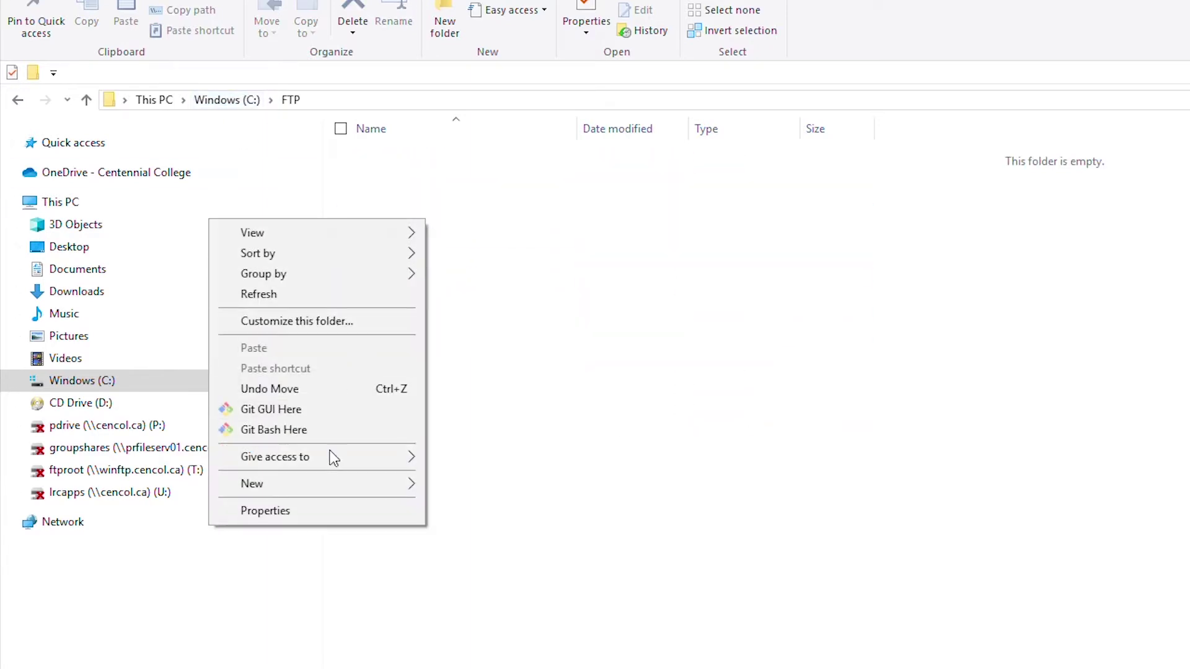
mouse_move(358, 483)
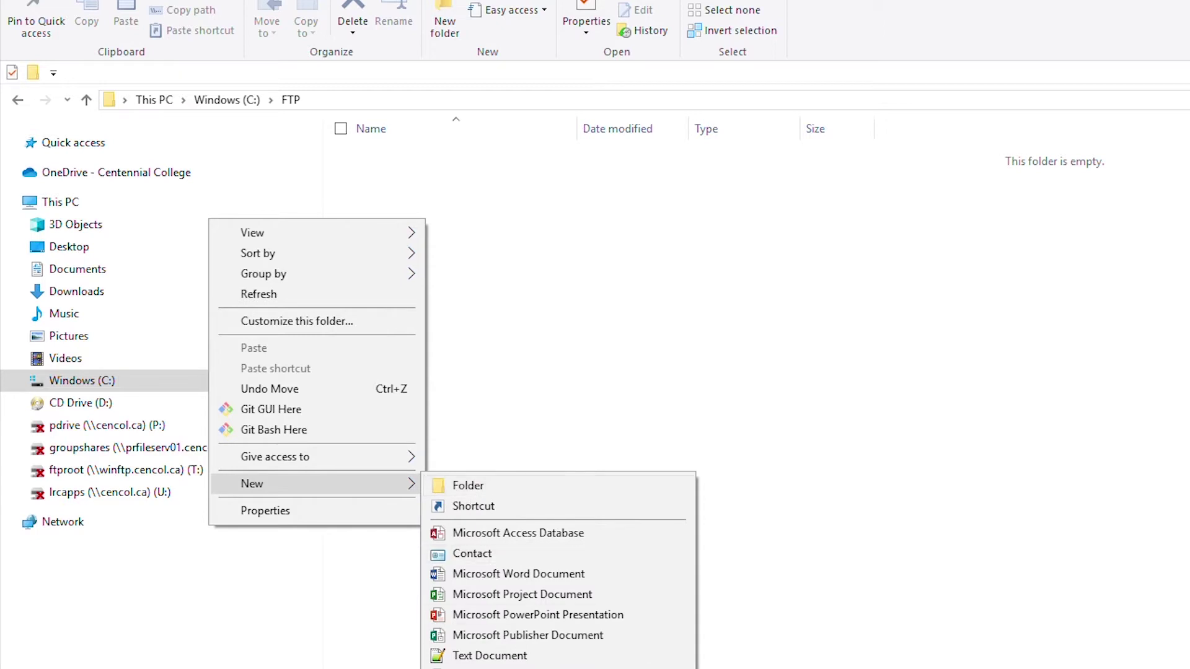
left_click(553, 654)
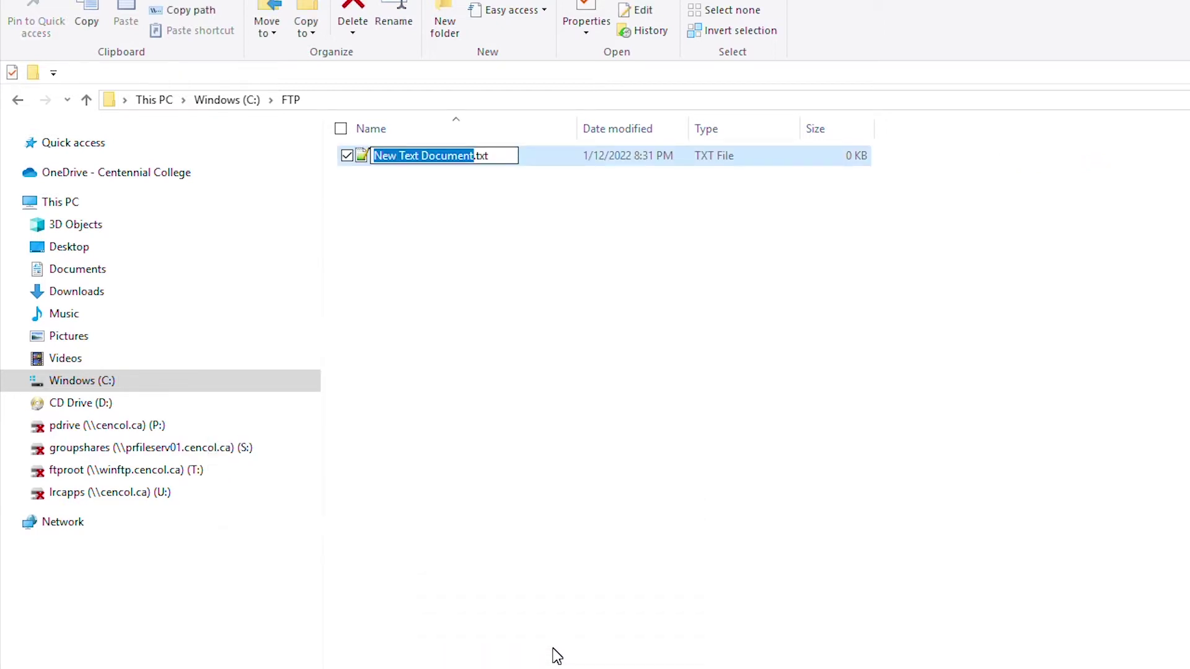
type("Test ")
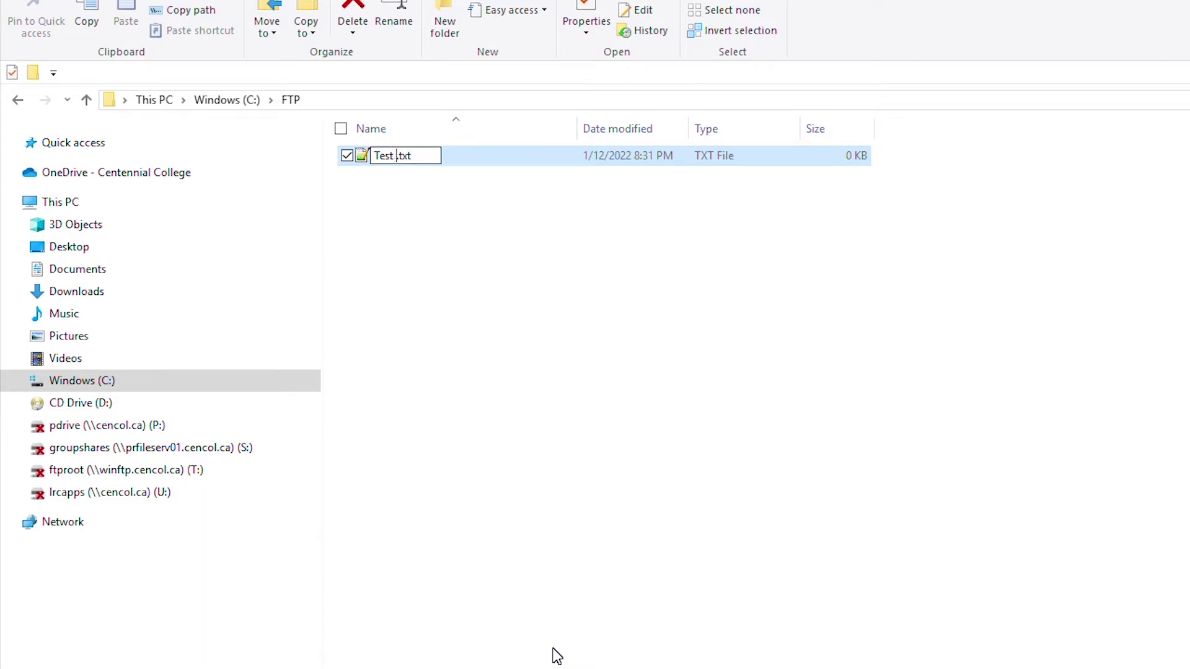
type("ftp file")
left_click(505, 425)
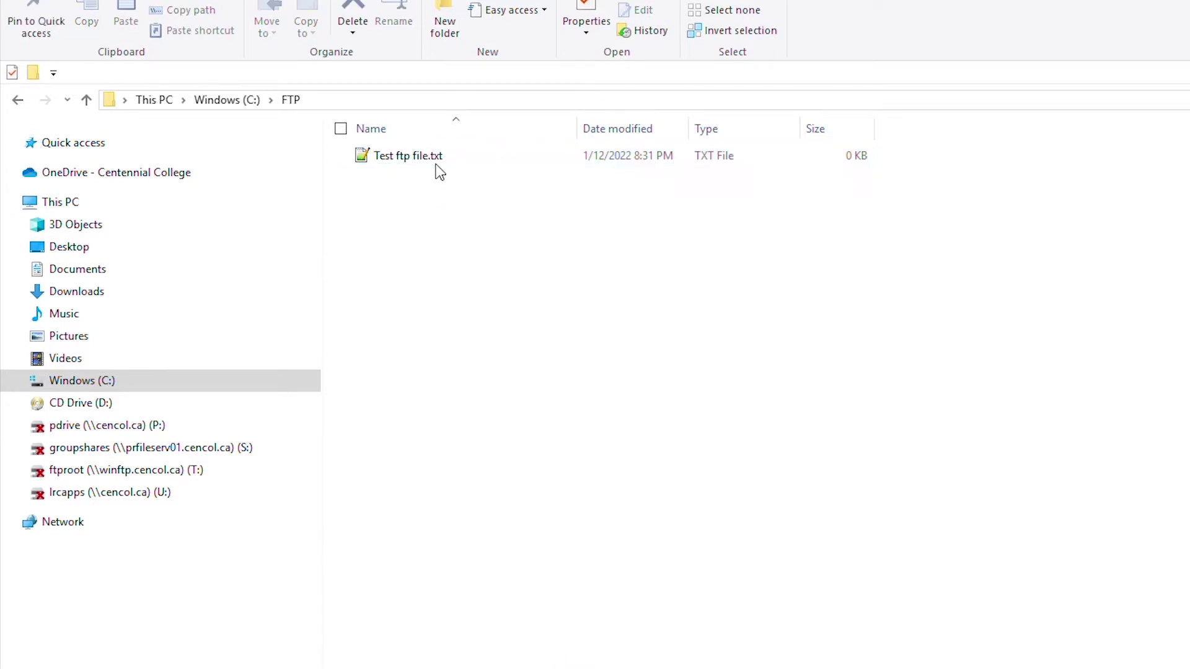
double_click(445, 159)
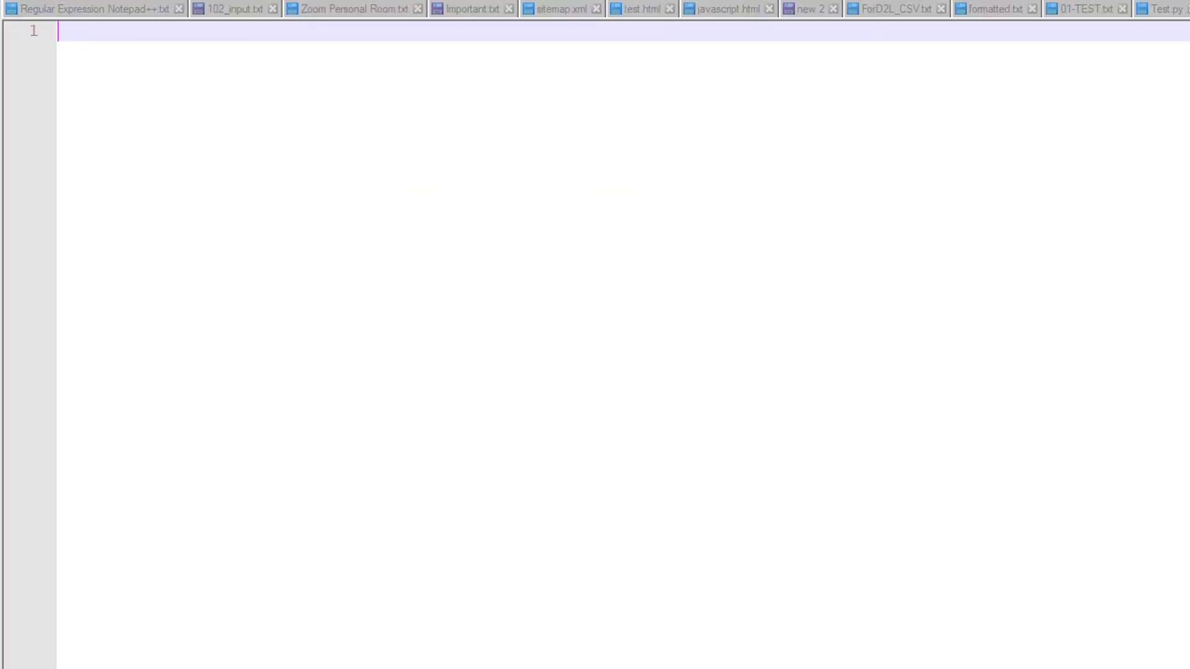
Write 'FTP test file' in the document, save it, and close Notepad++
type("FTP test file")
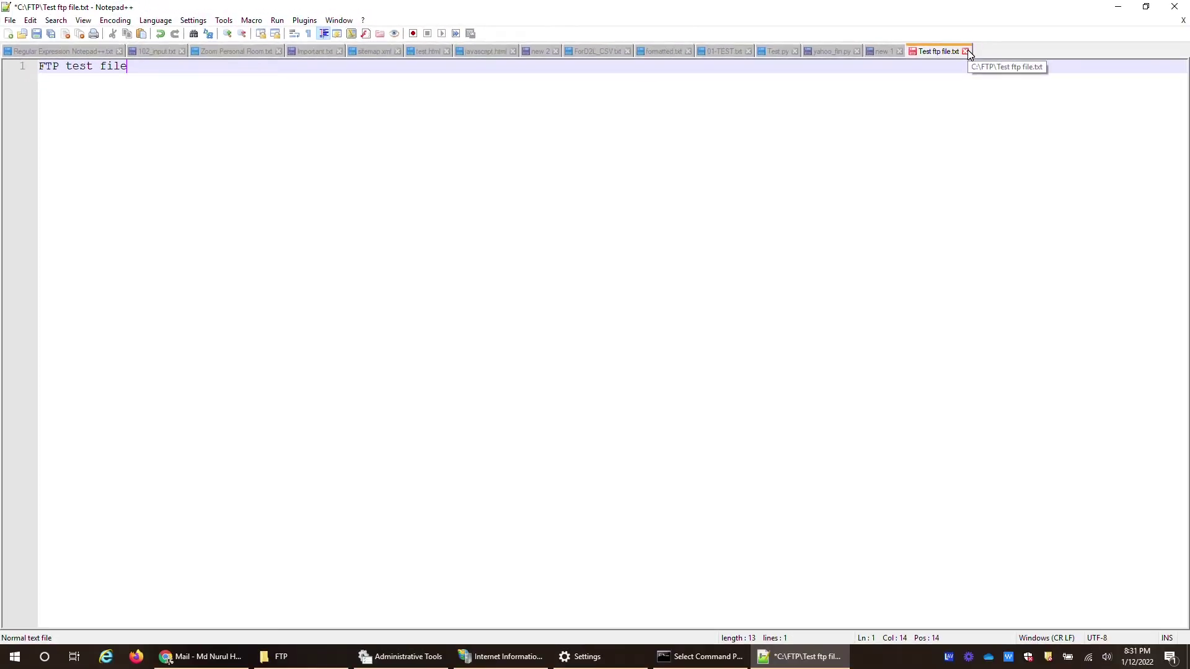
left_click(38, 37)
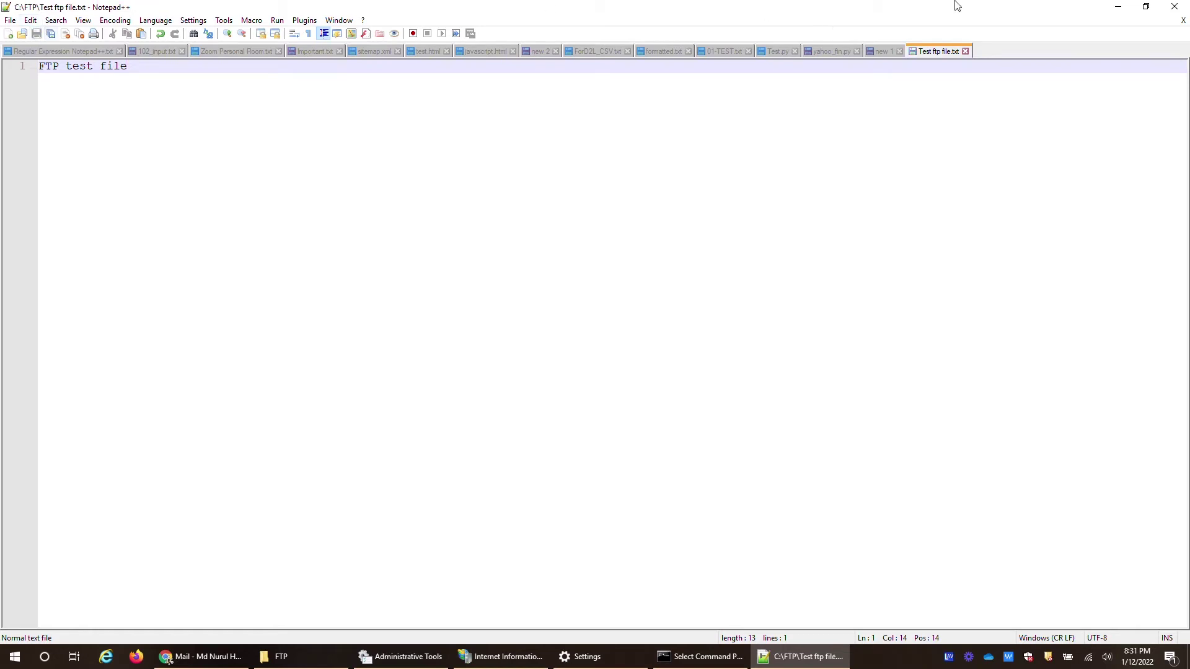
left_click(1174, 6)
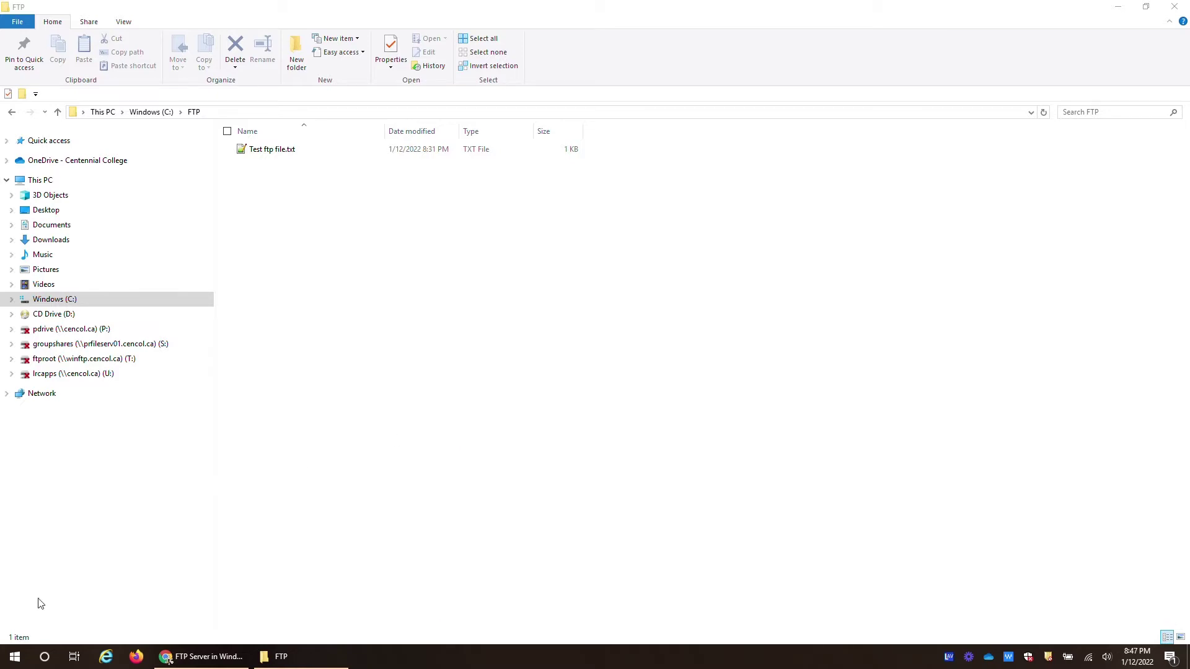
Go to the Accounts settings' other people page and choose to add someone else
left_click(11, 658)
type("acco")
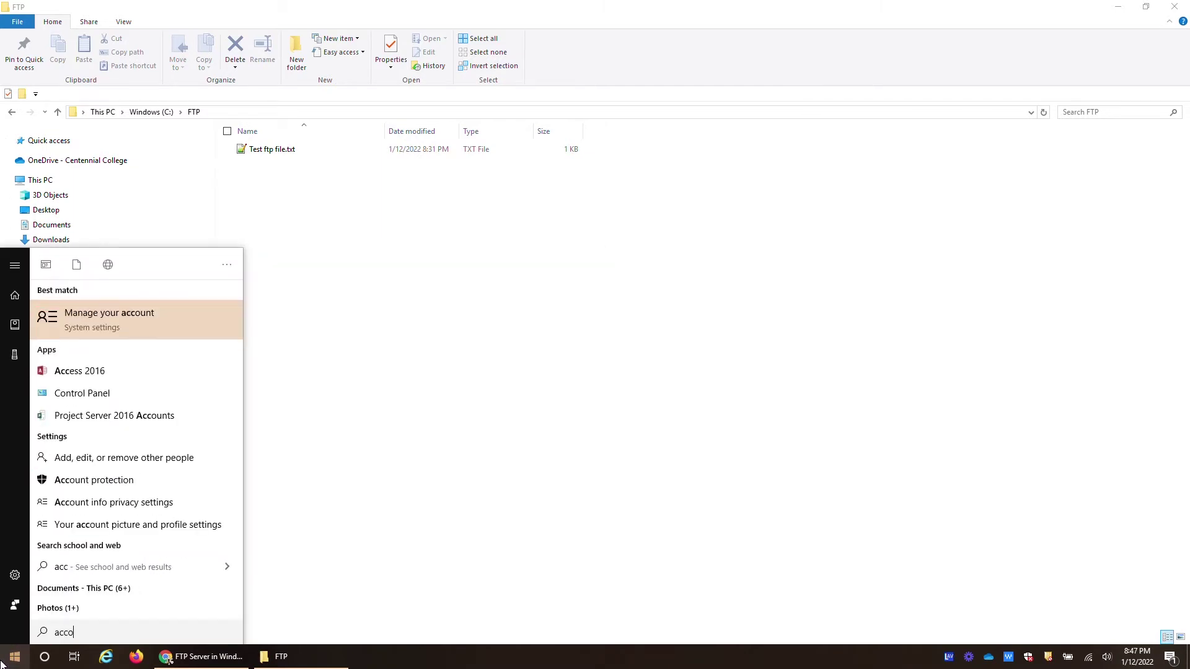
type("un")
key("Return")
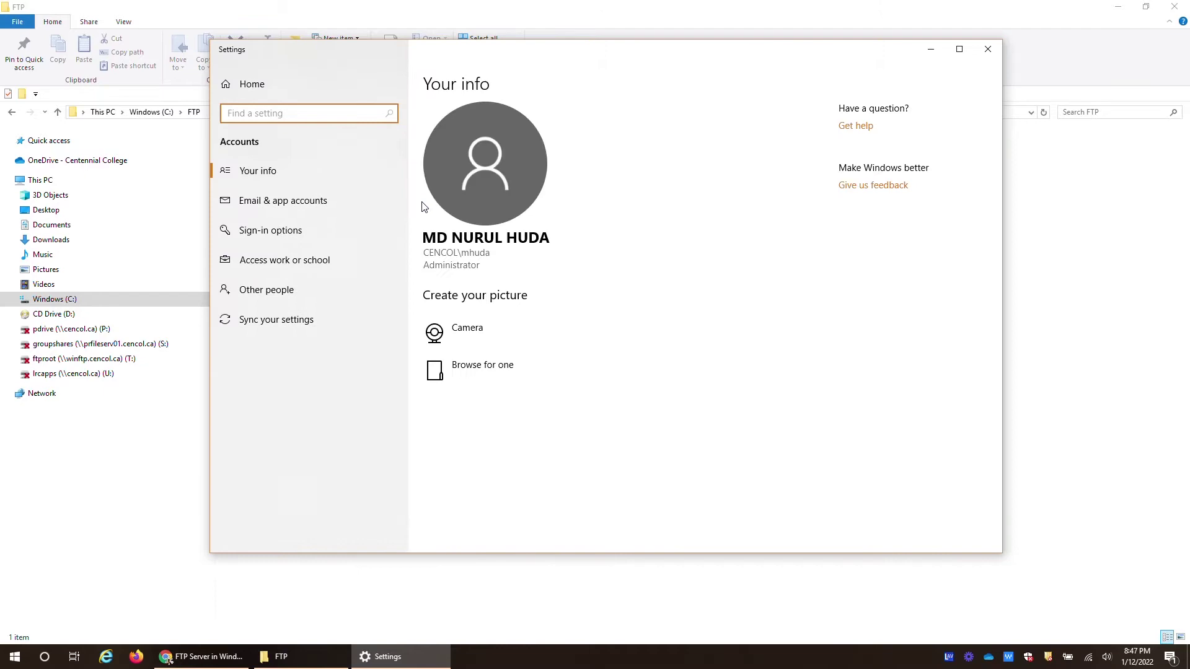
left_click(281, 292)
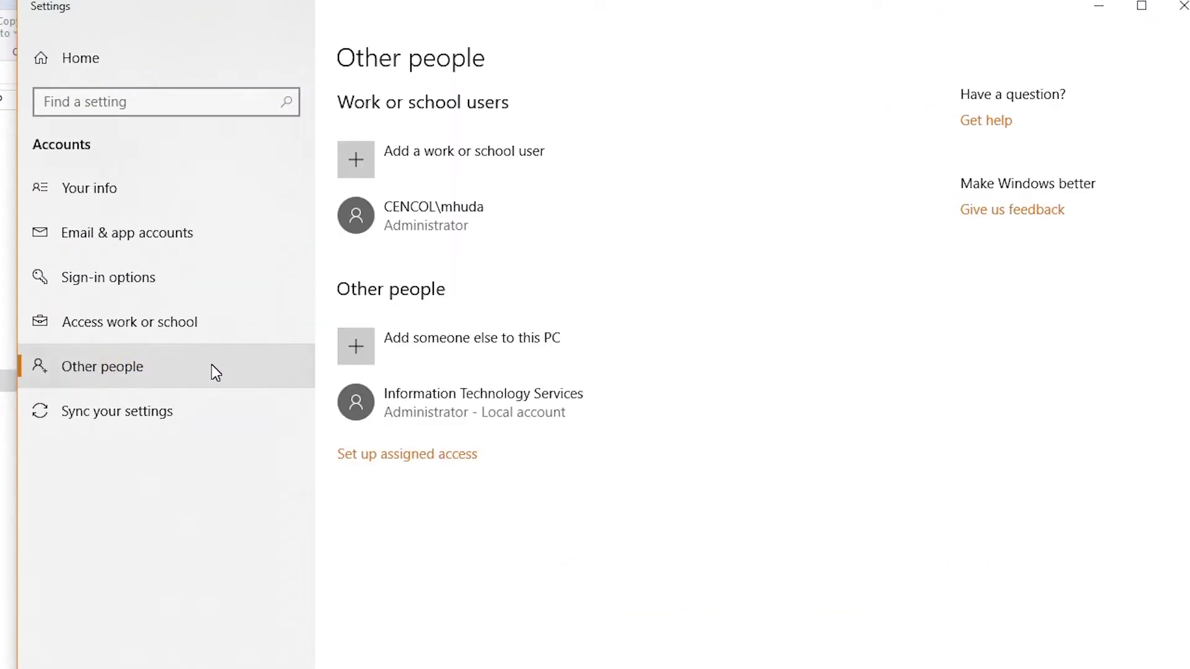
left_click(489, 344)
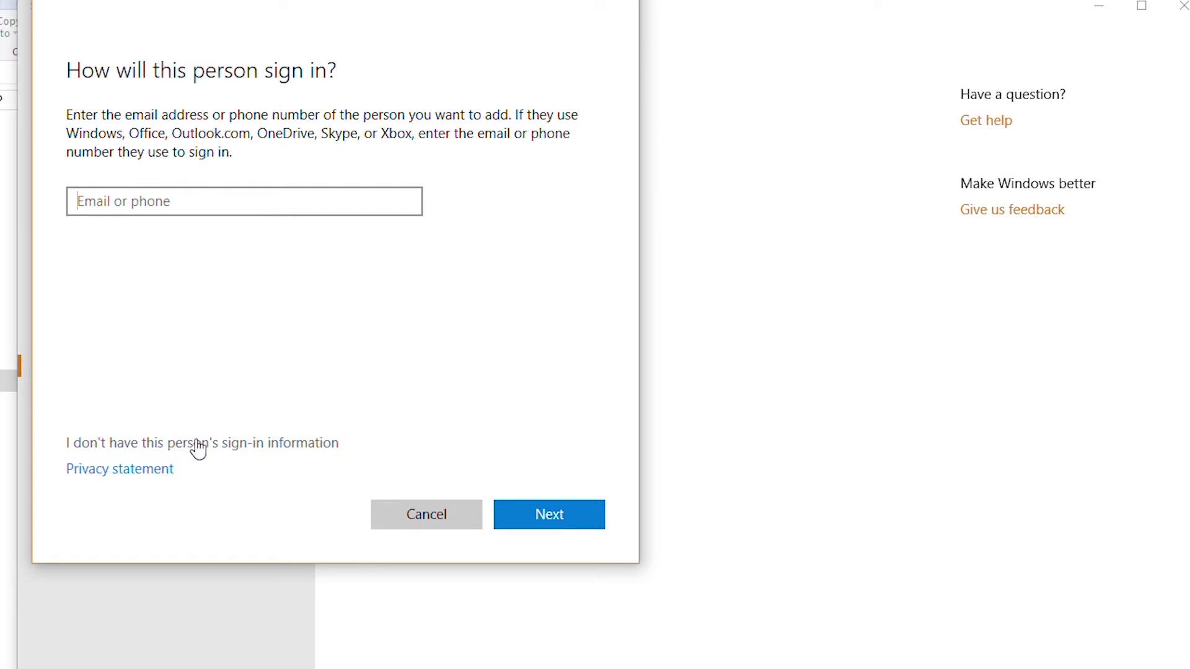
Choose to add a user without a Microsoft account and enter the name Alex
left_click(292, 444)
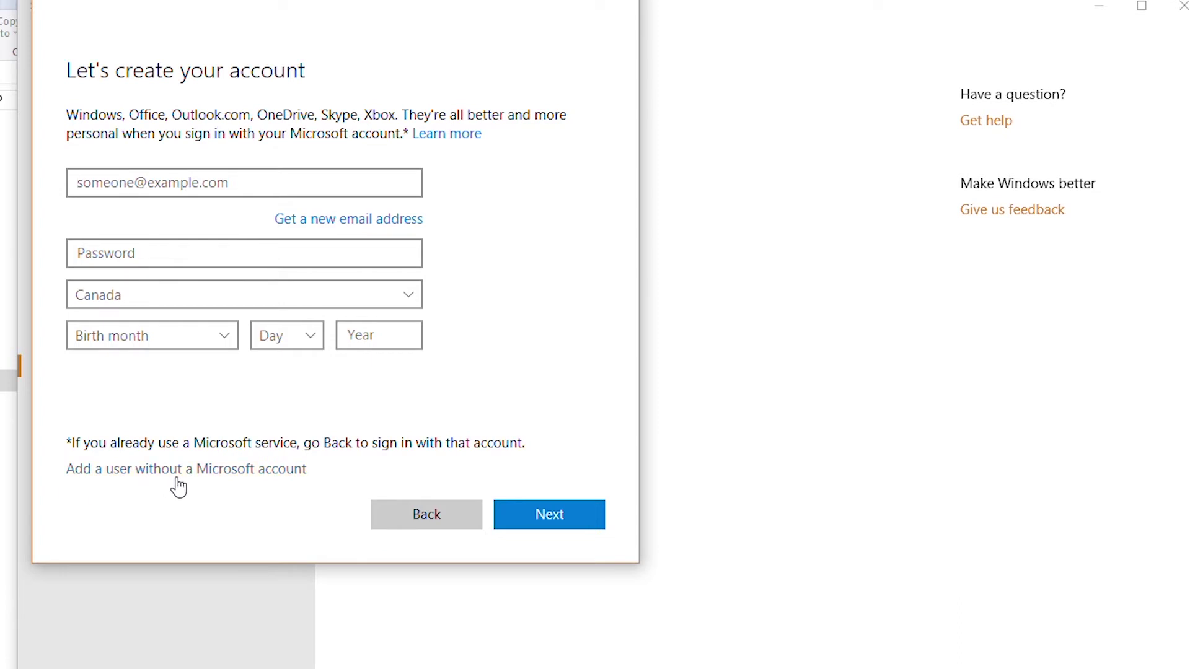
left_click(277, 474)
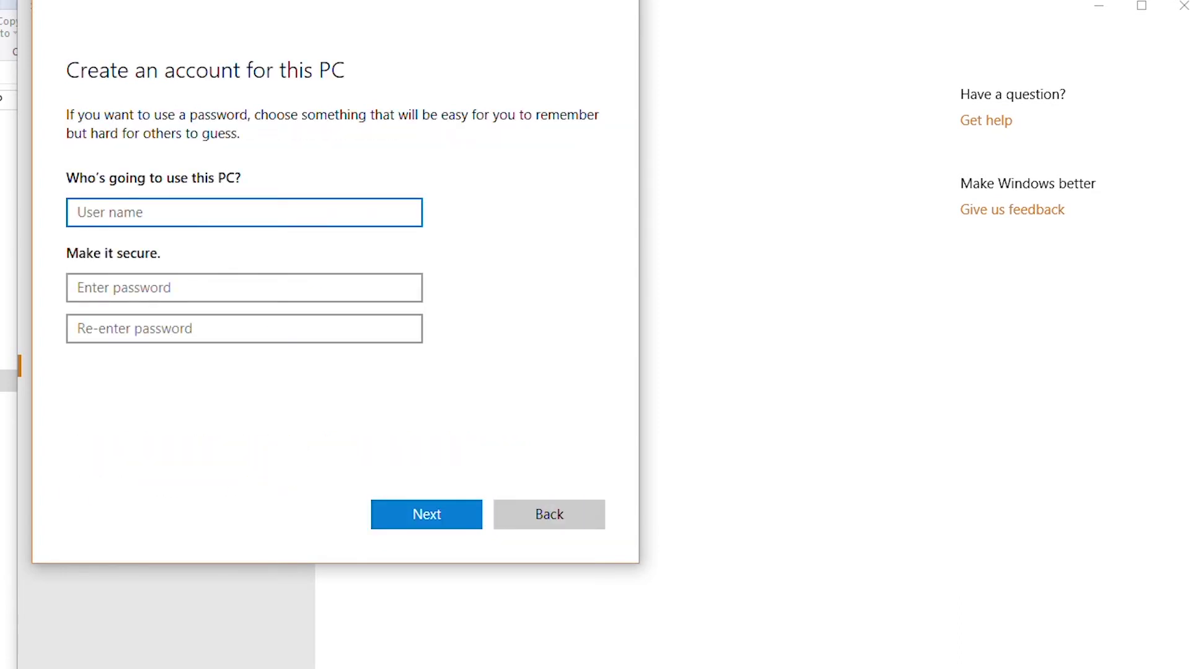
type("Alex")
Set and confirm Alex's password, fill in the security questions, and finish creating the account
left_click(244, 288)
type("••")
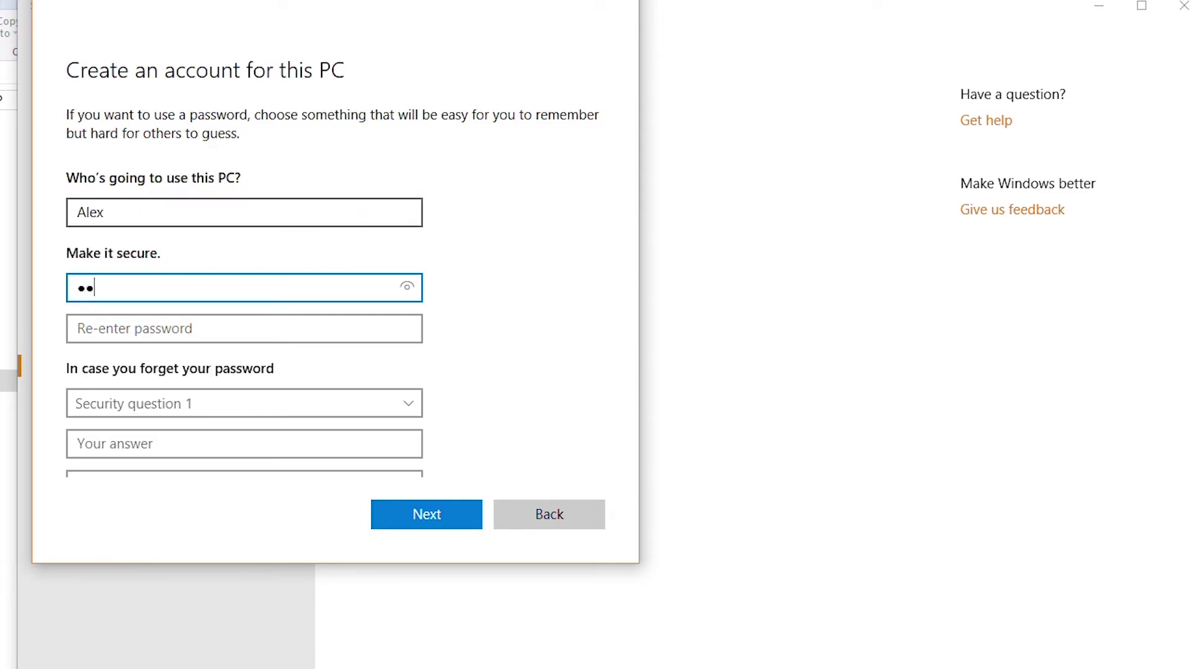
type("•••••••")
key("Tab")
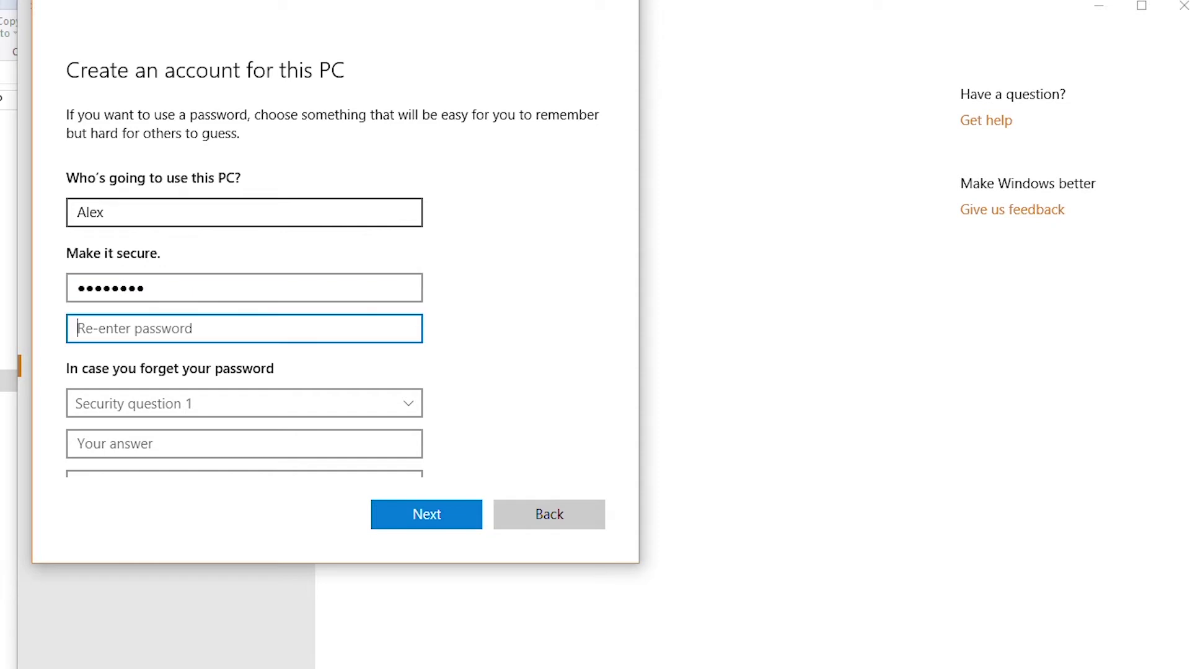
type("•••••")
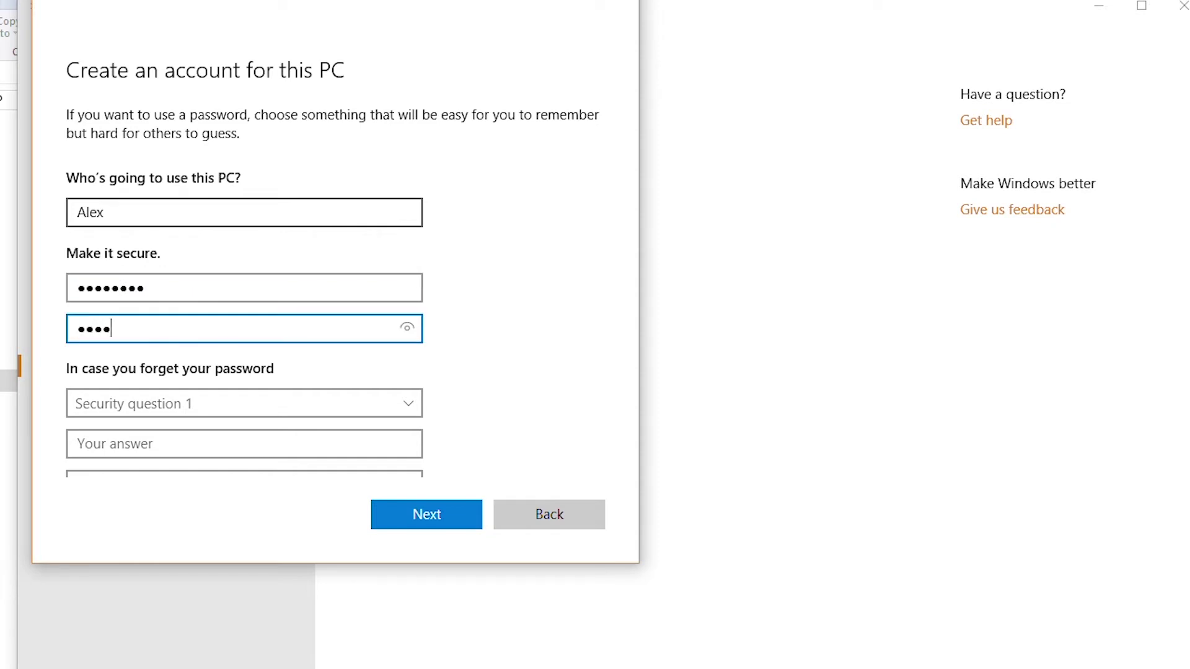
type("••••")
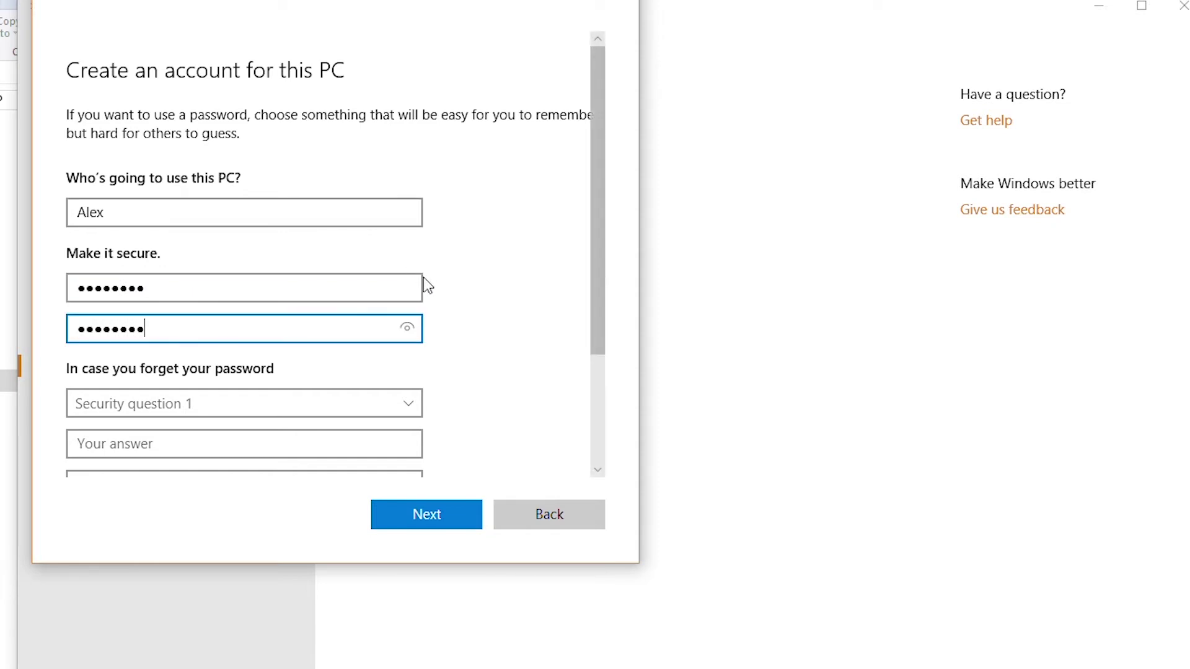
scroll(592, 397, "down", 3)
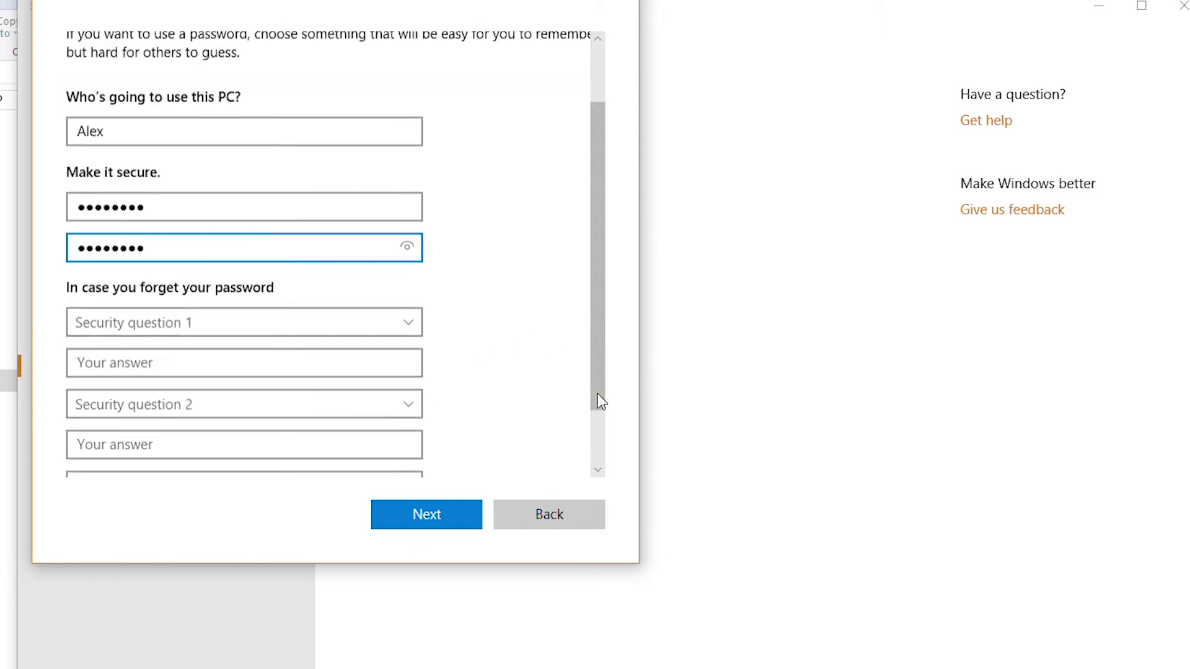
left_click(401, 249)
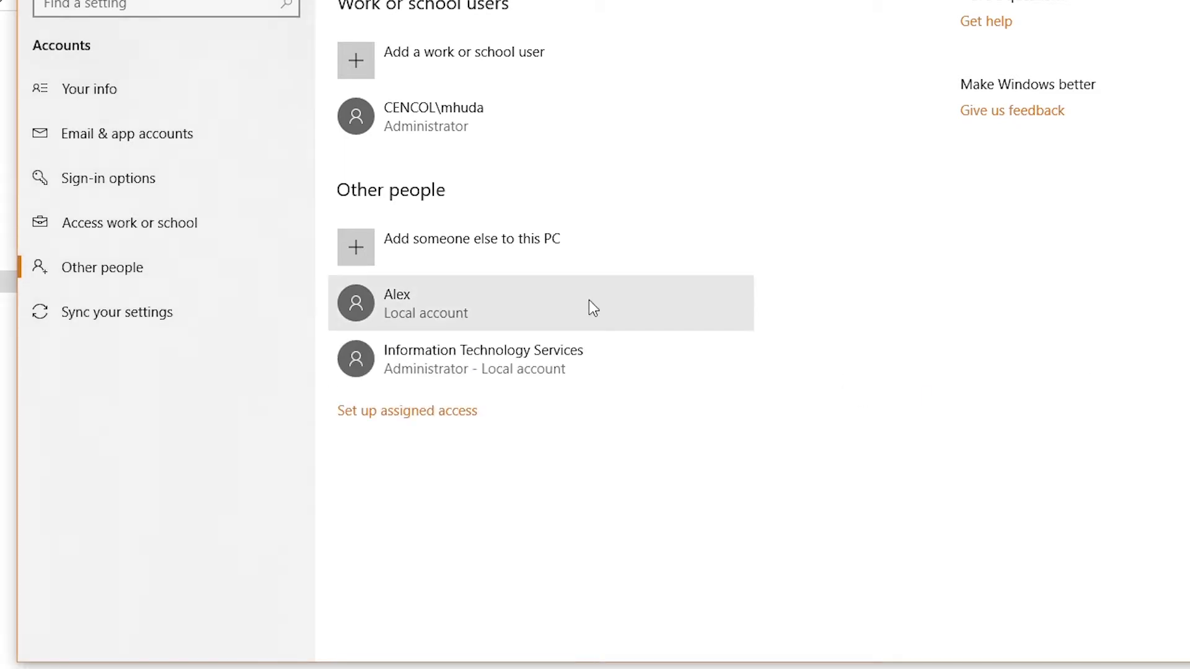
left_click(429, 311)
left_click(427, 308)
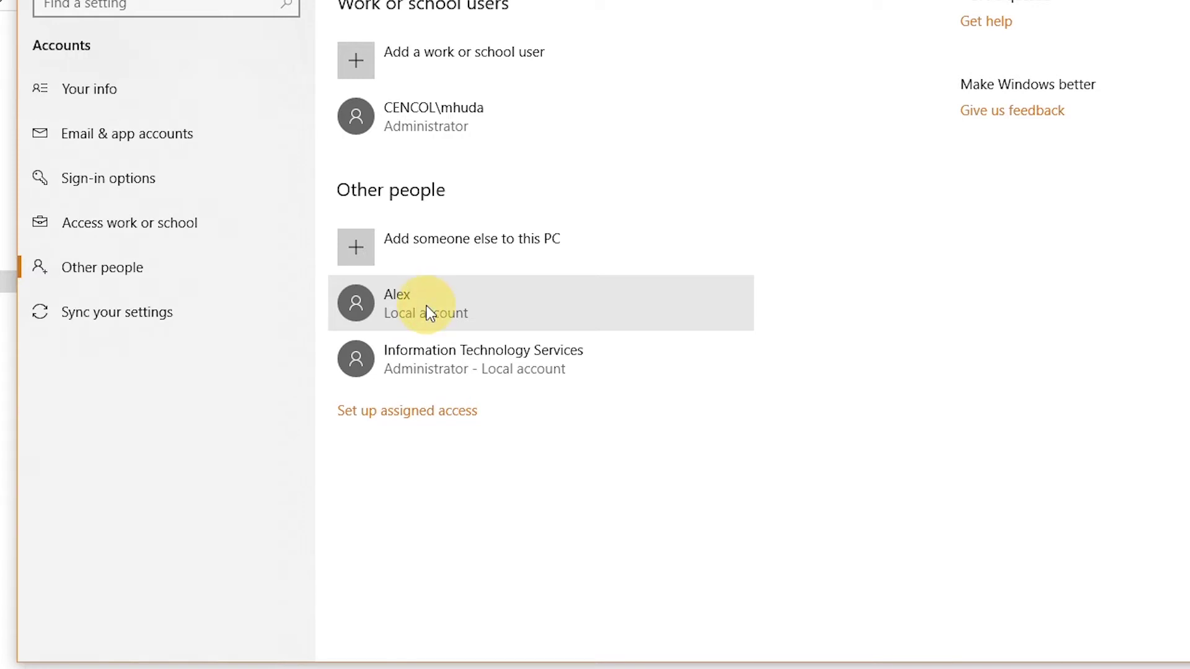
left_click(411, 313)
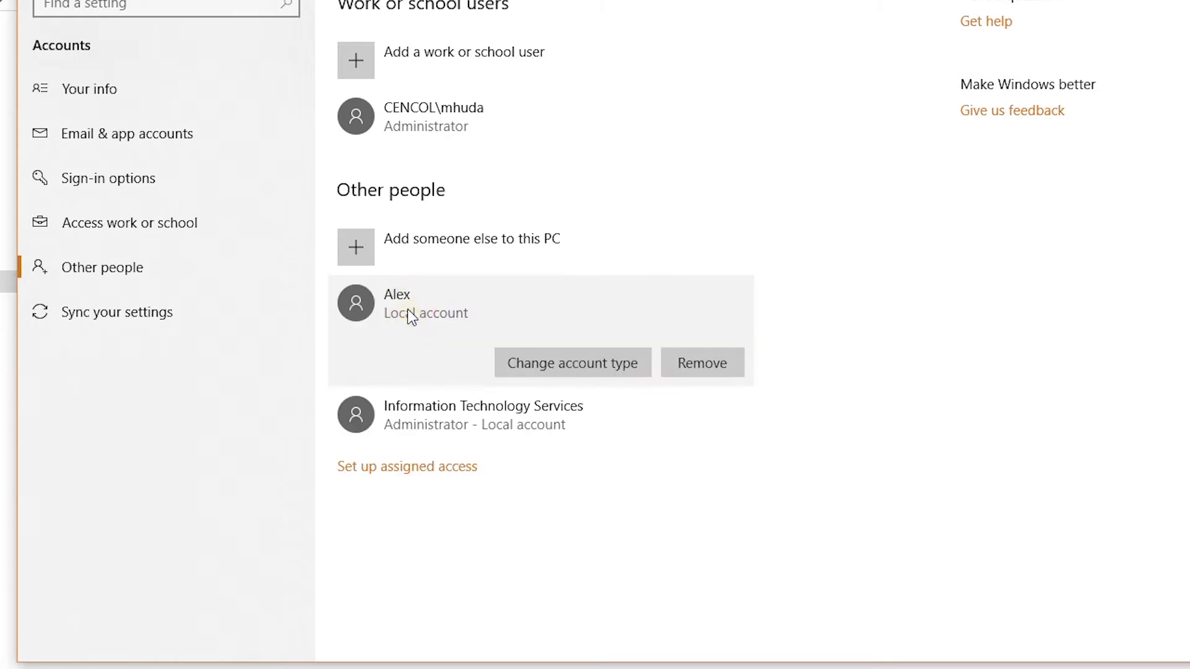
left_click(570, 366)
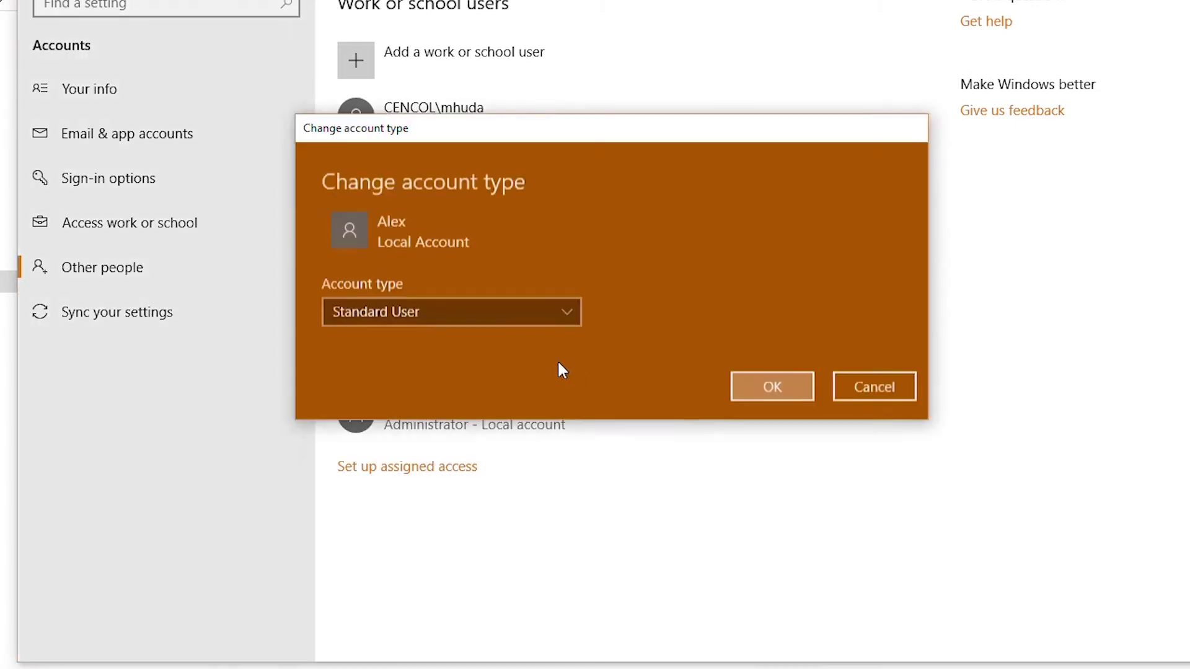
left_click(501, 310)
left_click(467, 278)
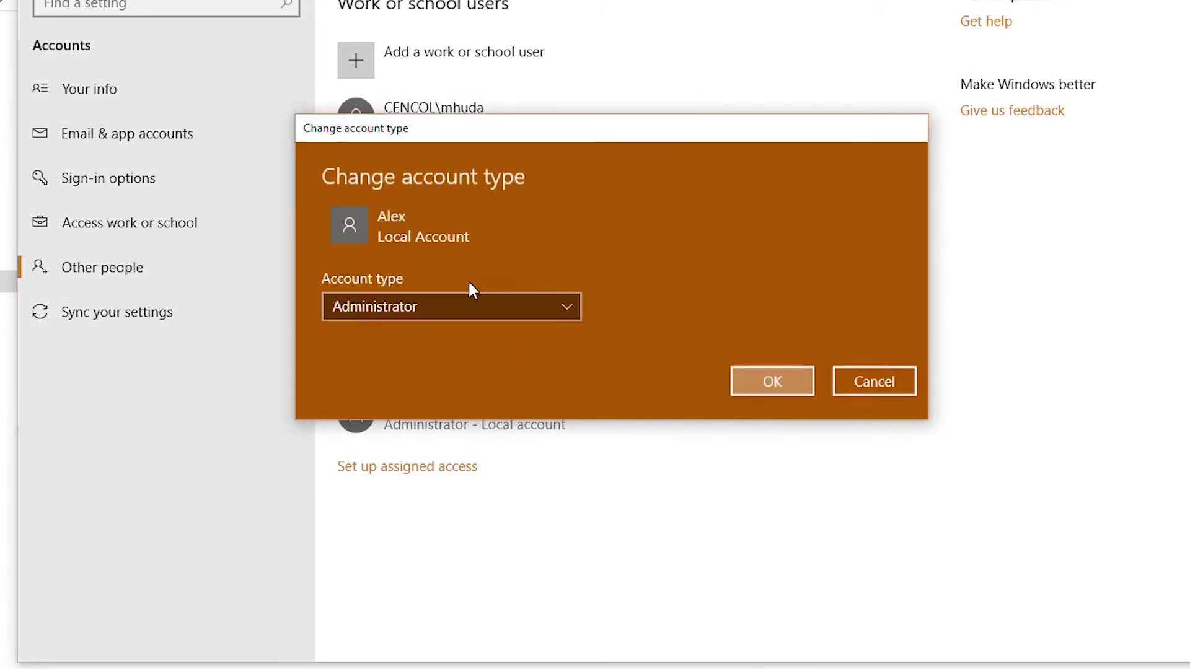
left_click(780, 393)
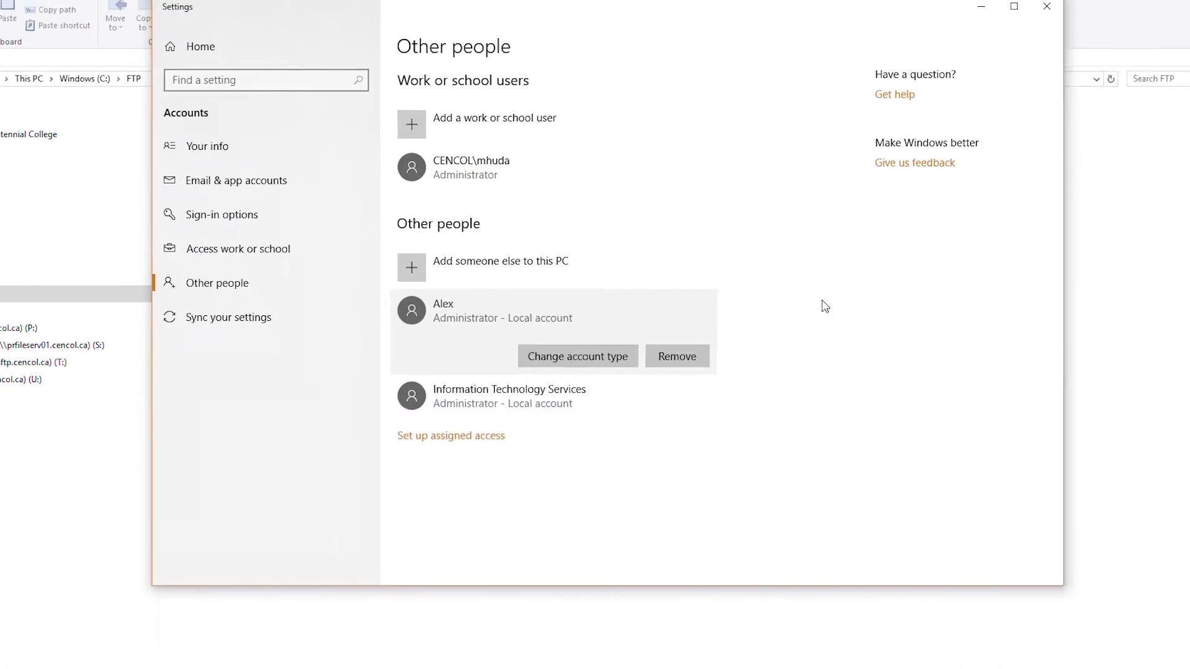
left_click(1046, 6)
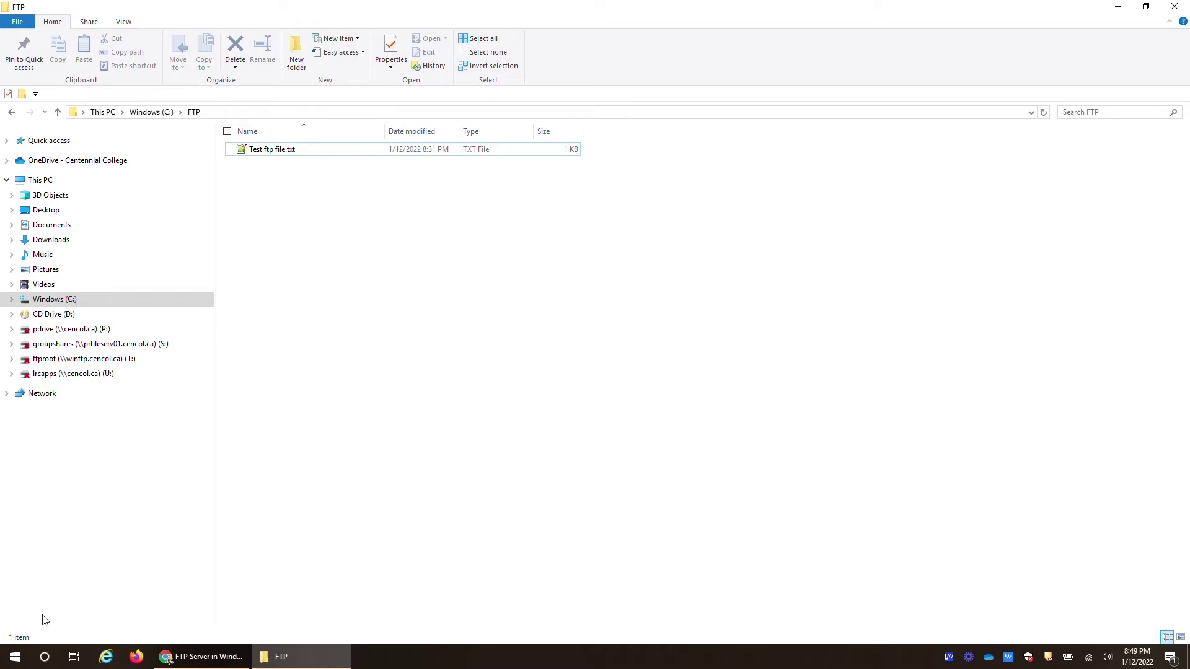
left_click(12, 662)
Launch IIS Manager from Administrative Tools and start Add FTP Site on the server's Sites
type("adm")
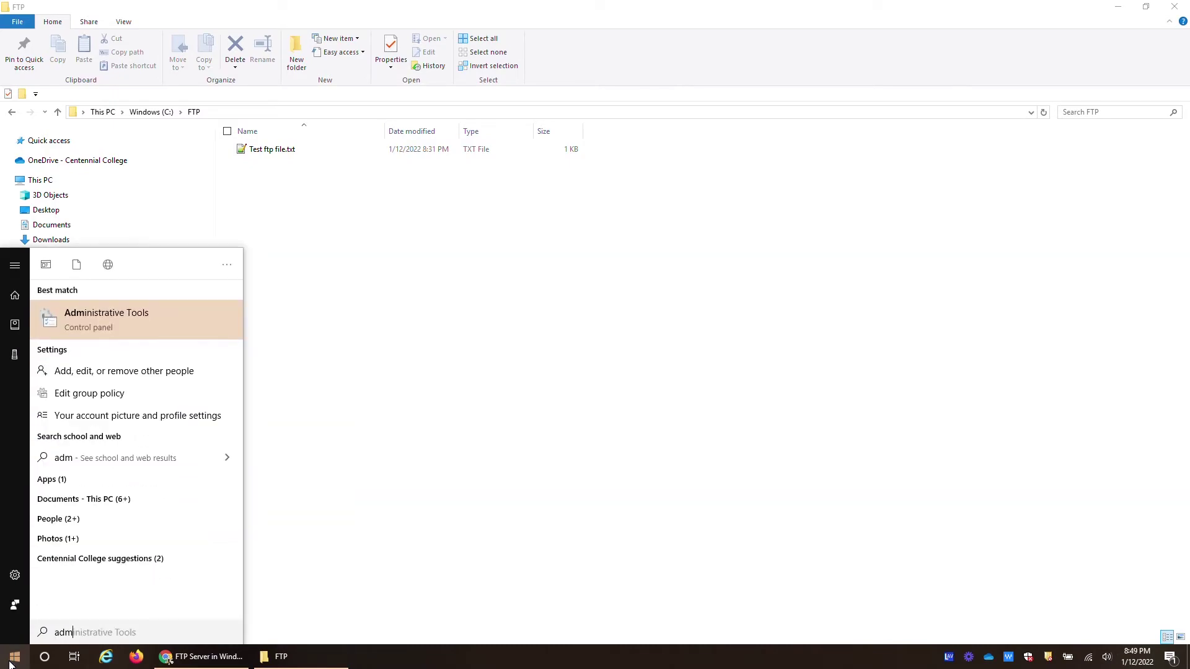
key("Return")
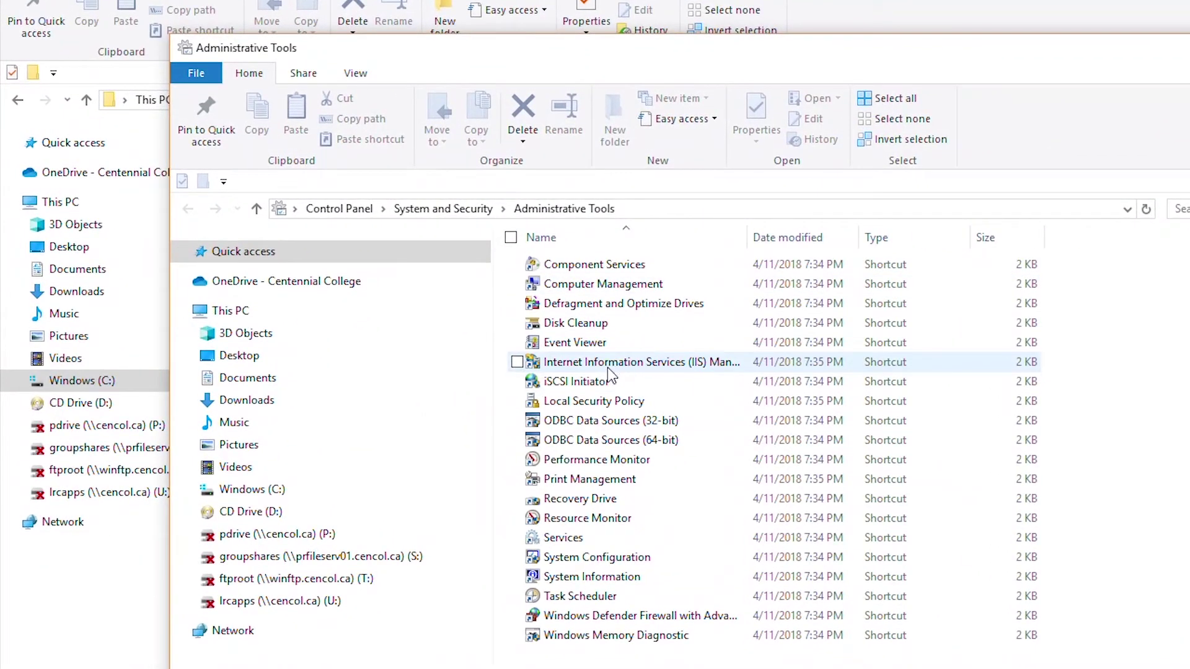
double_click(640, 366)
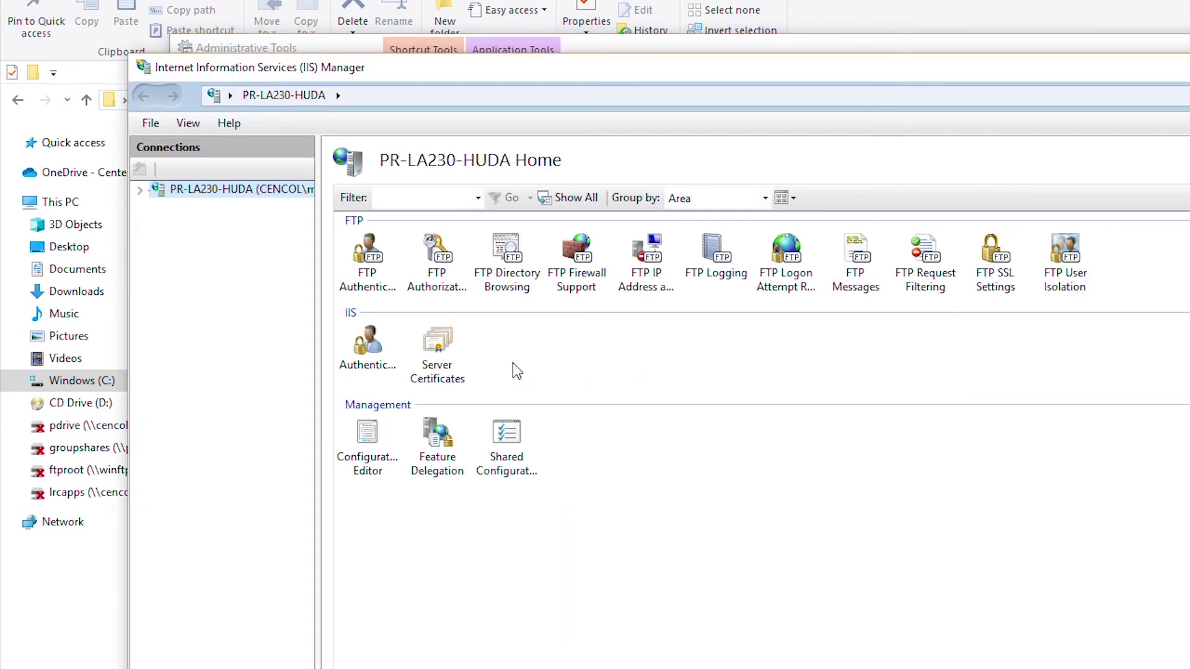
left_click(139, 192)
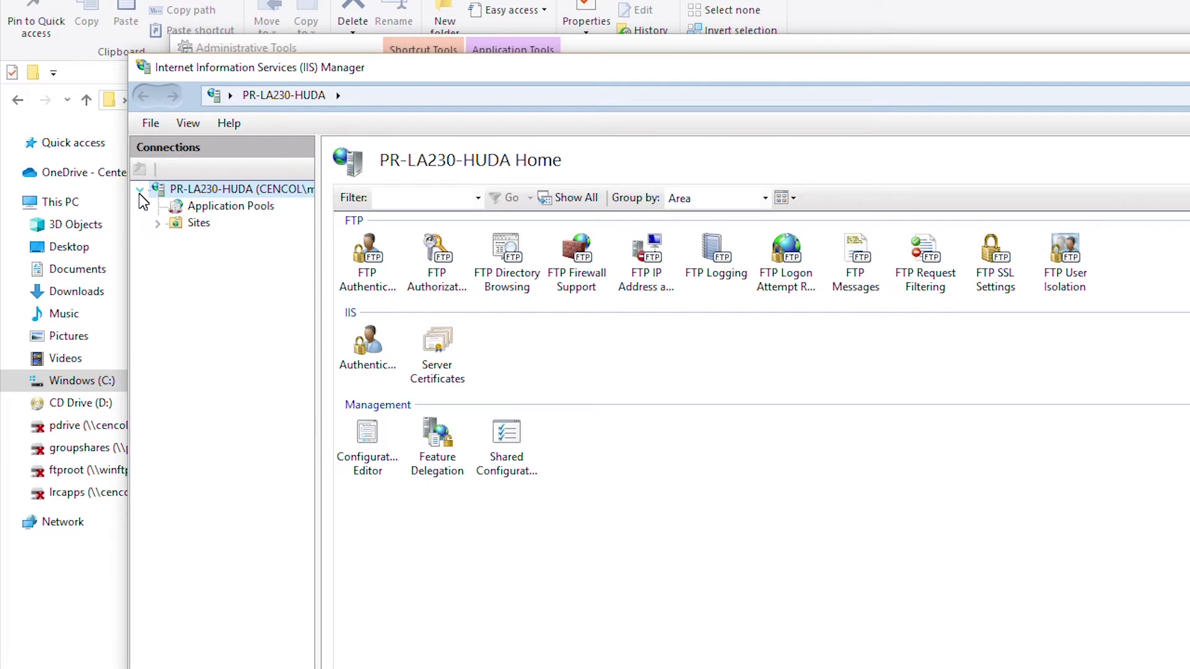
left_click(198, 225)
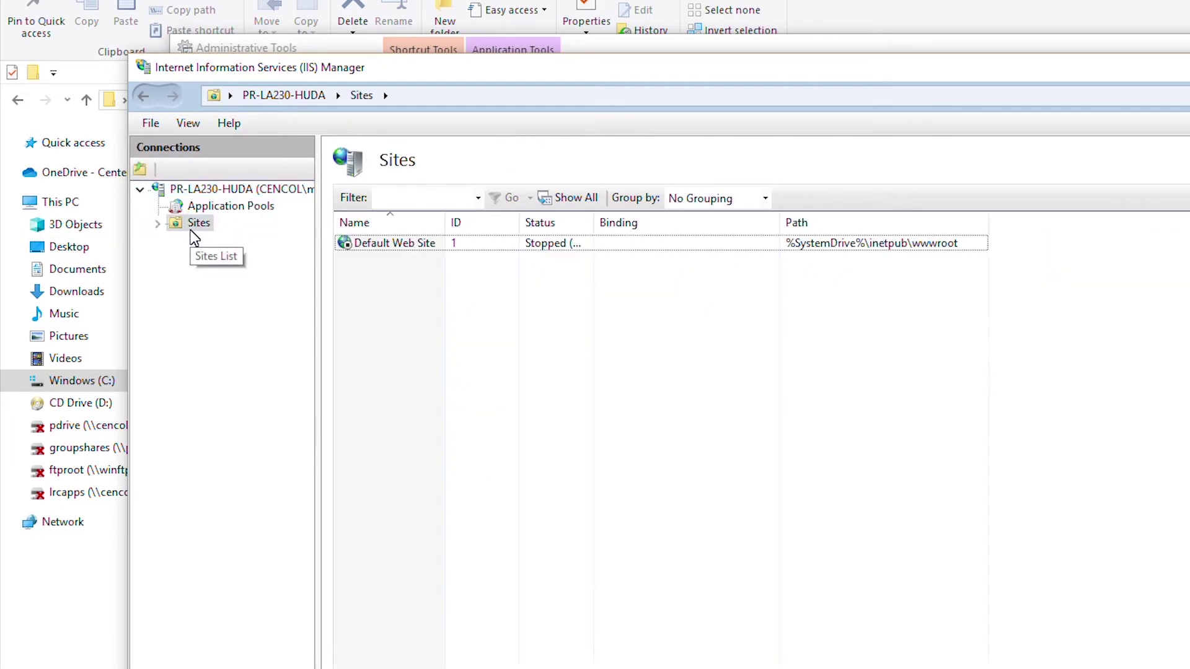
right_click(191, 226)
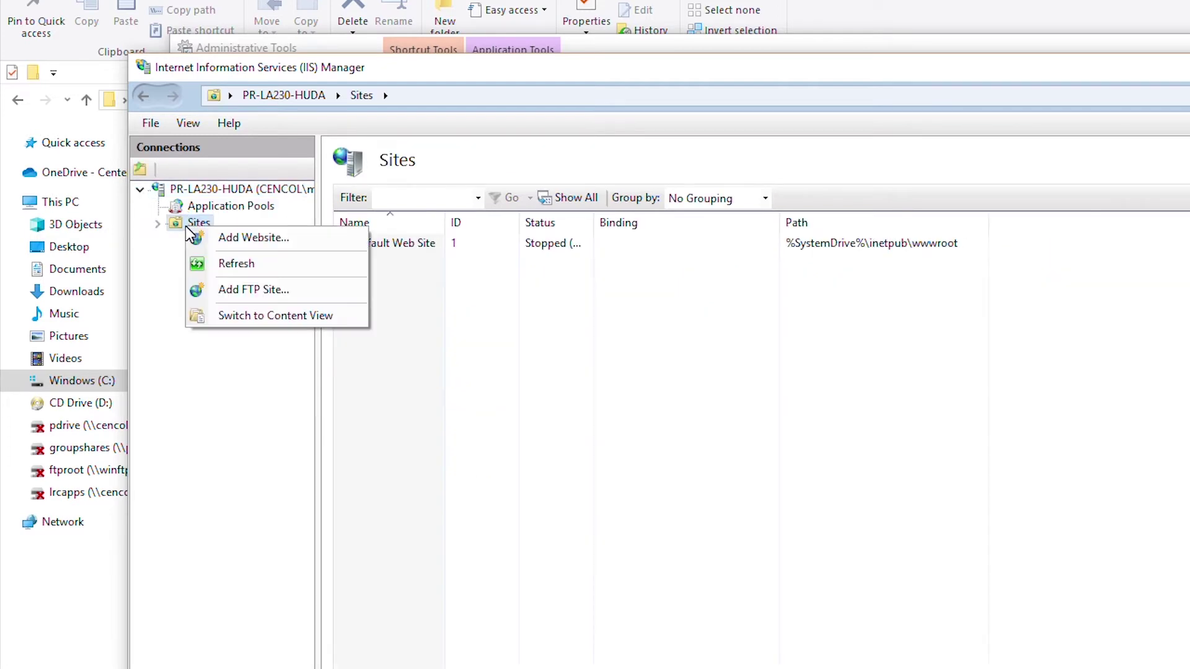
left_click(273, 291)
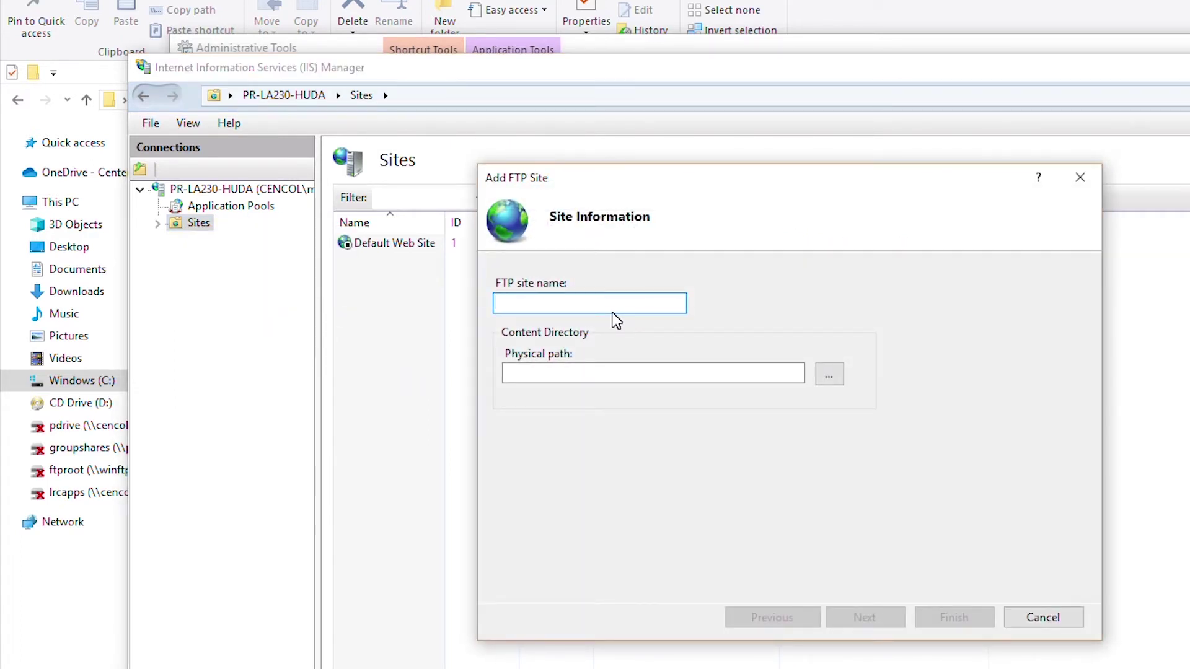
Name the FTP site homeftp, set its physical path to C:\FTP, and continue
type("homeftp")
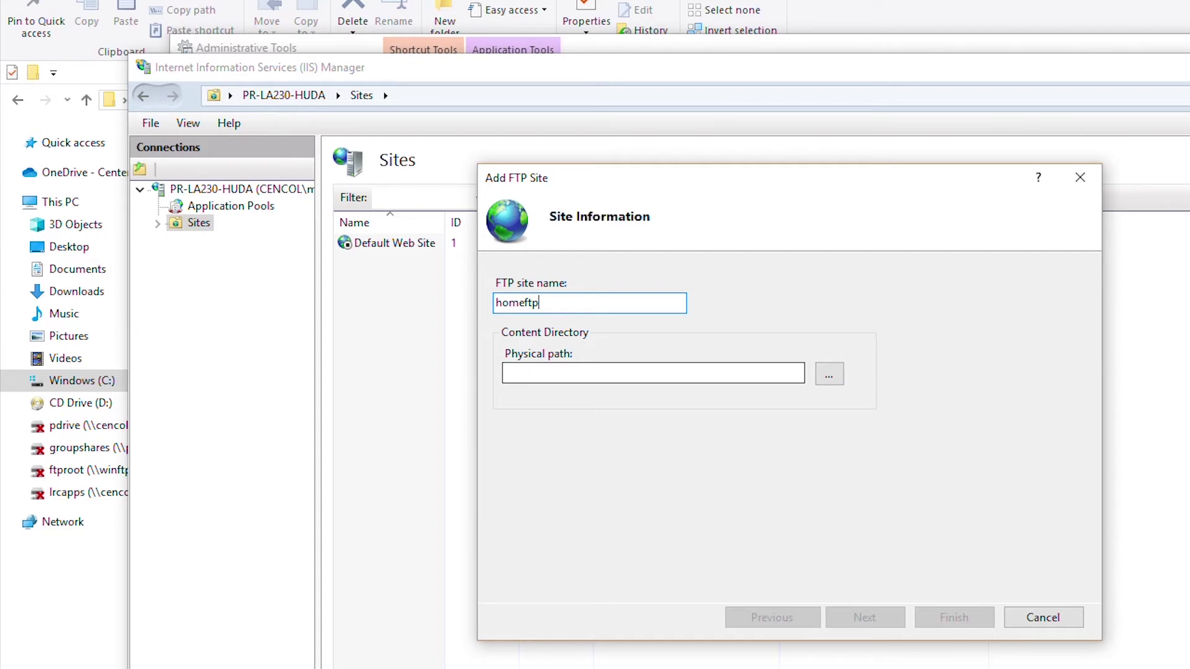
left_click(829, 374)
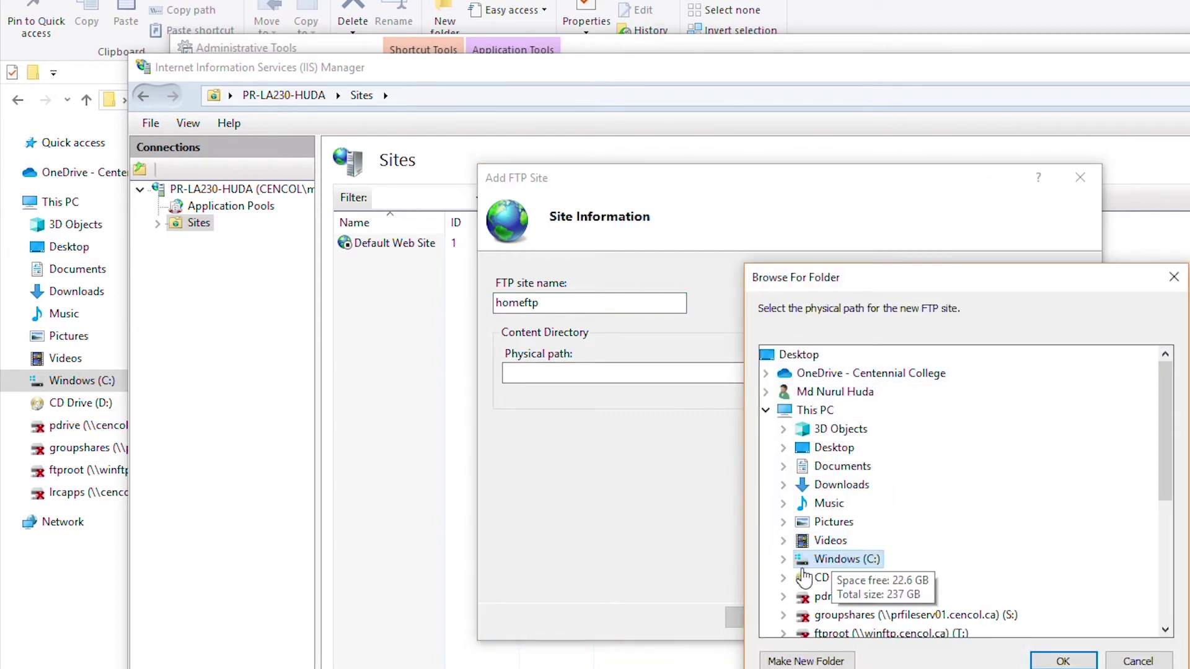
left_click(784, 559)
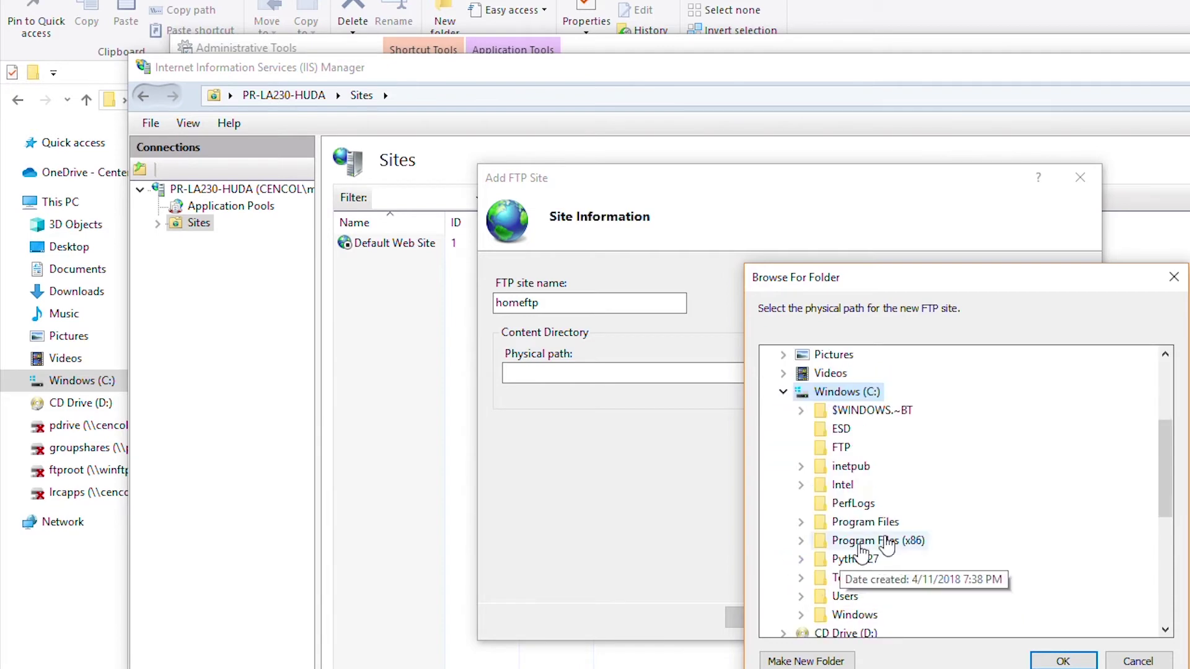
left_click(838, 451)
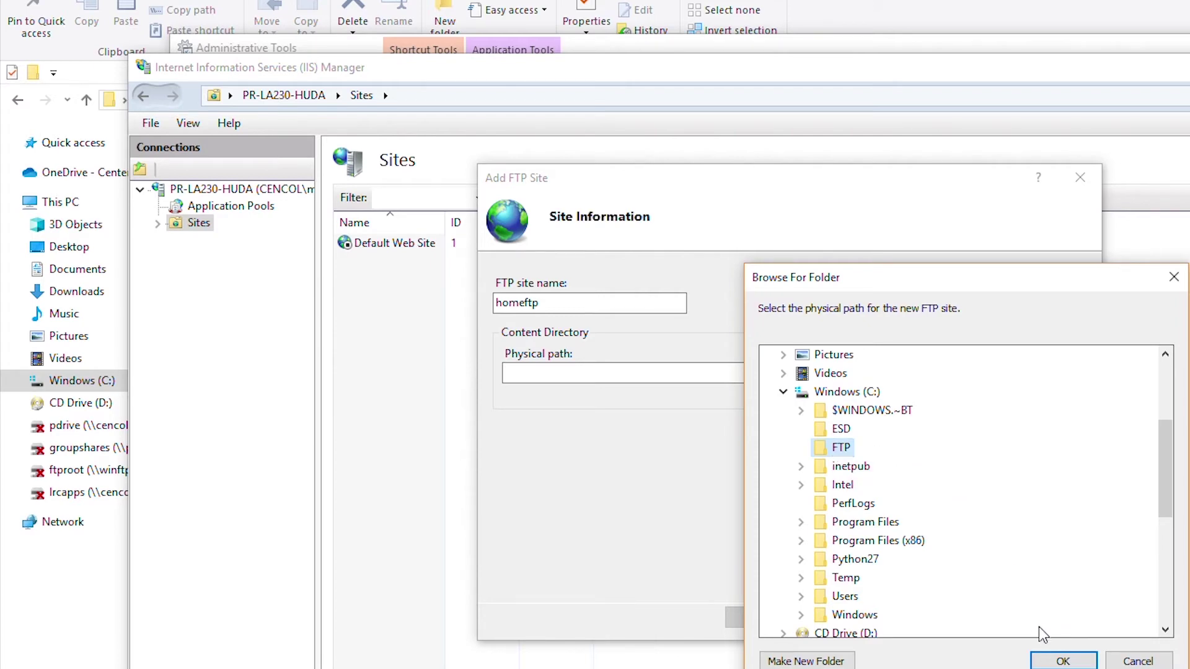
left_click(1062, 661)
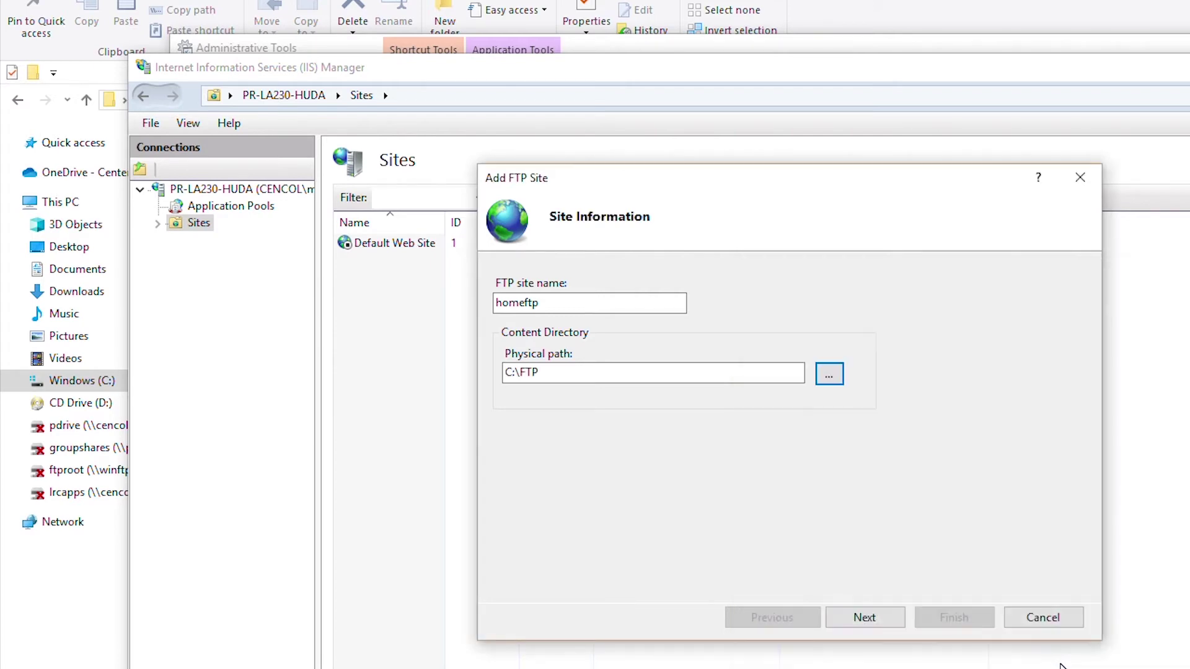
left_click(876, 620)
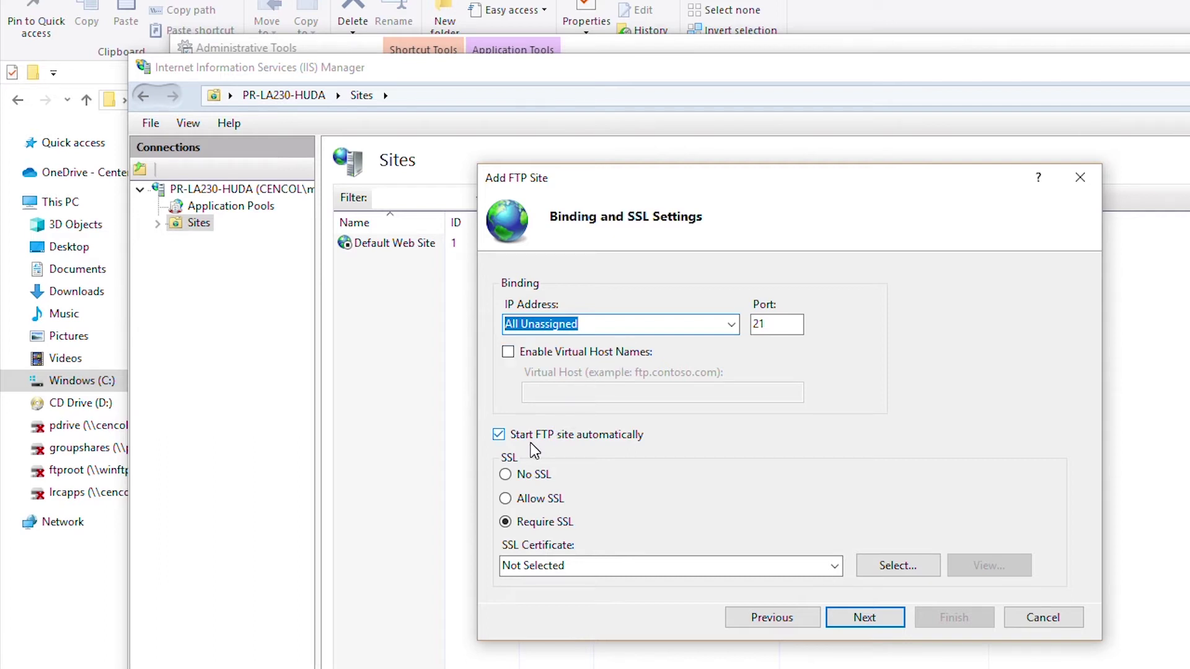
Select No SSL for the homeftp binding and proceed to authentication settings
left_click(534, 482)
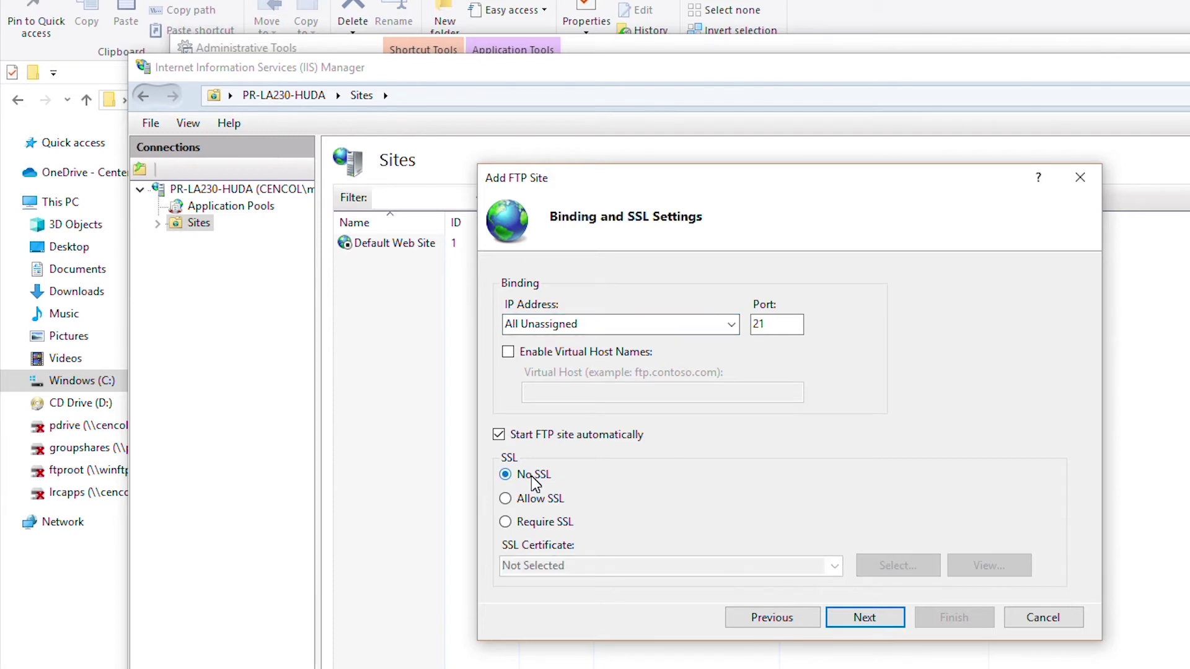
left_click(531, 523)
left_click(521, 482)
left_click(864, 619)
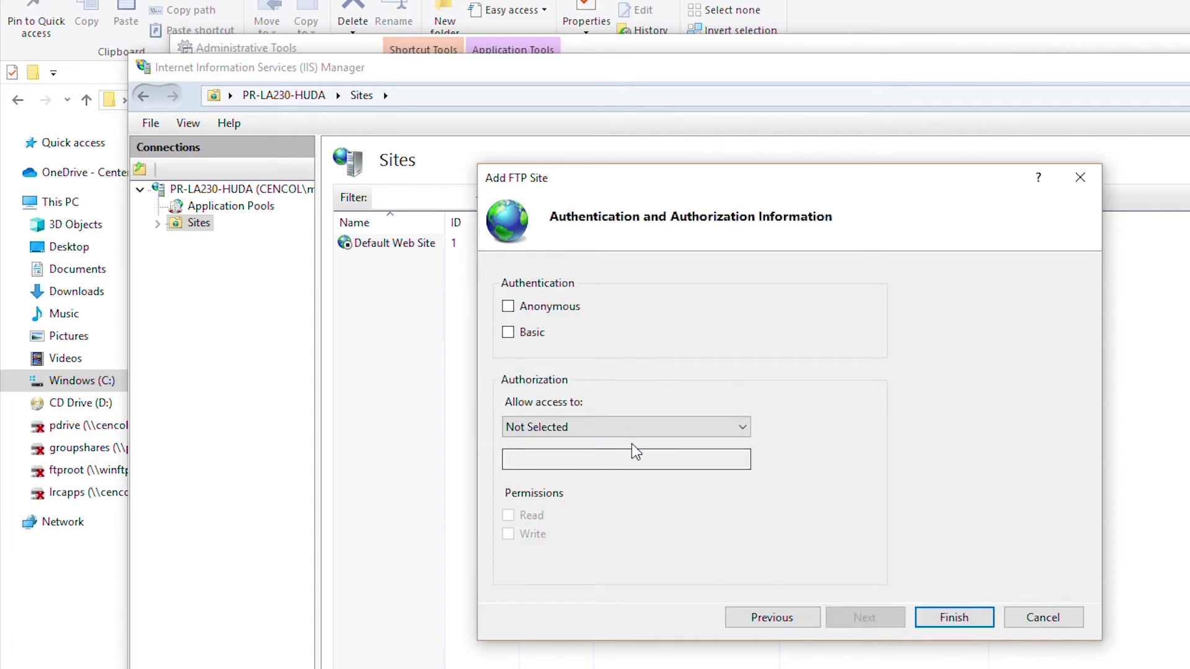
Enable Basic authentication, restrict access to the specified FTP user with Read and Write, and finish the site
left_click(509, 334)
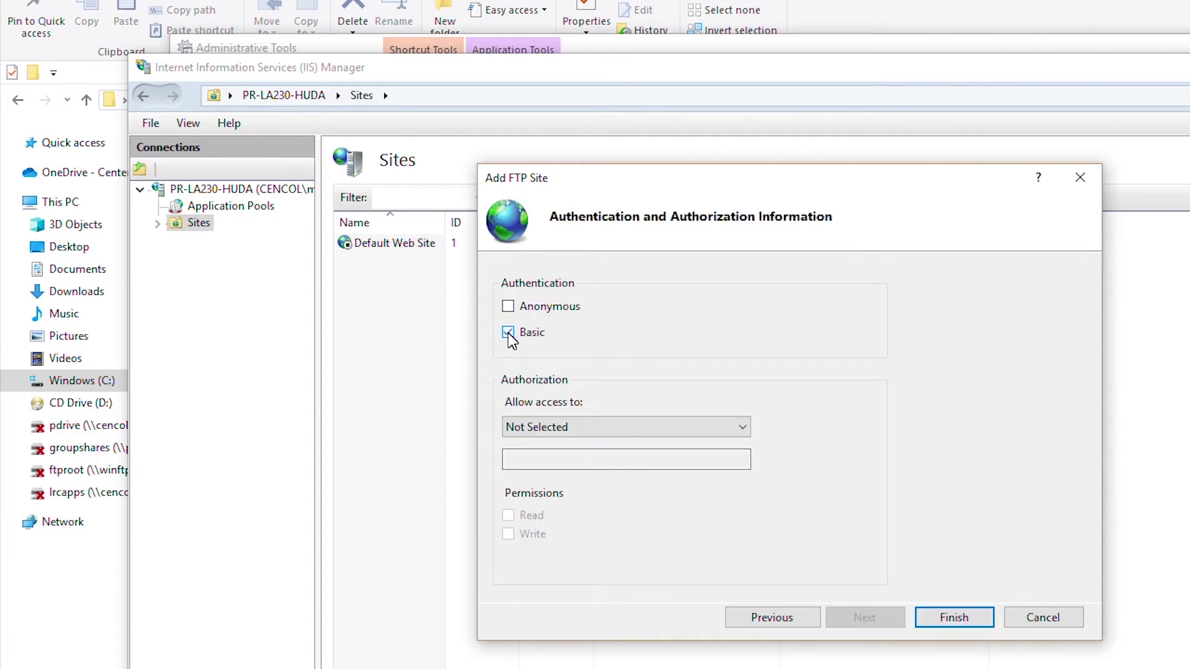
left_click(627, 429)
left_click(635, 503)
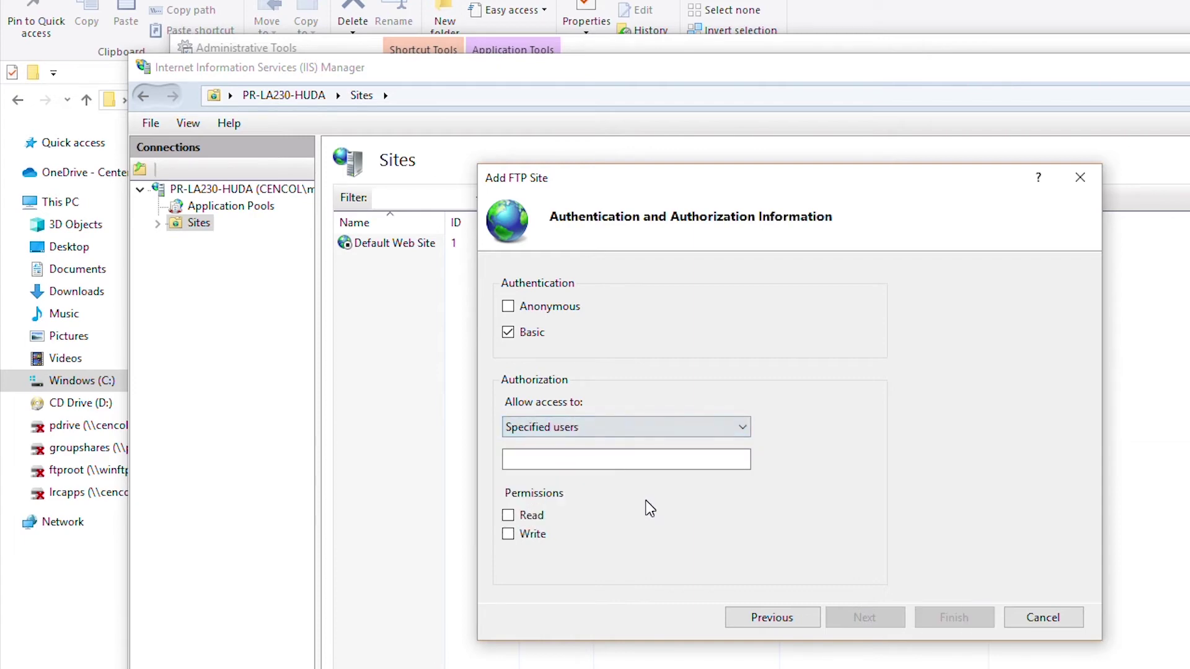
key("Tab")
type("Alex")
left_click(527, 518)
left_click(530, 537)
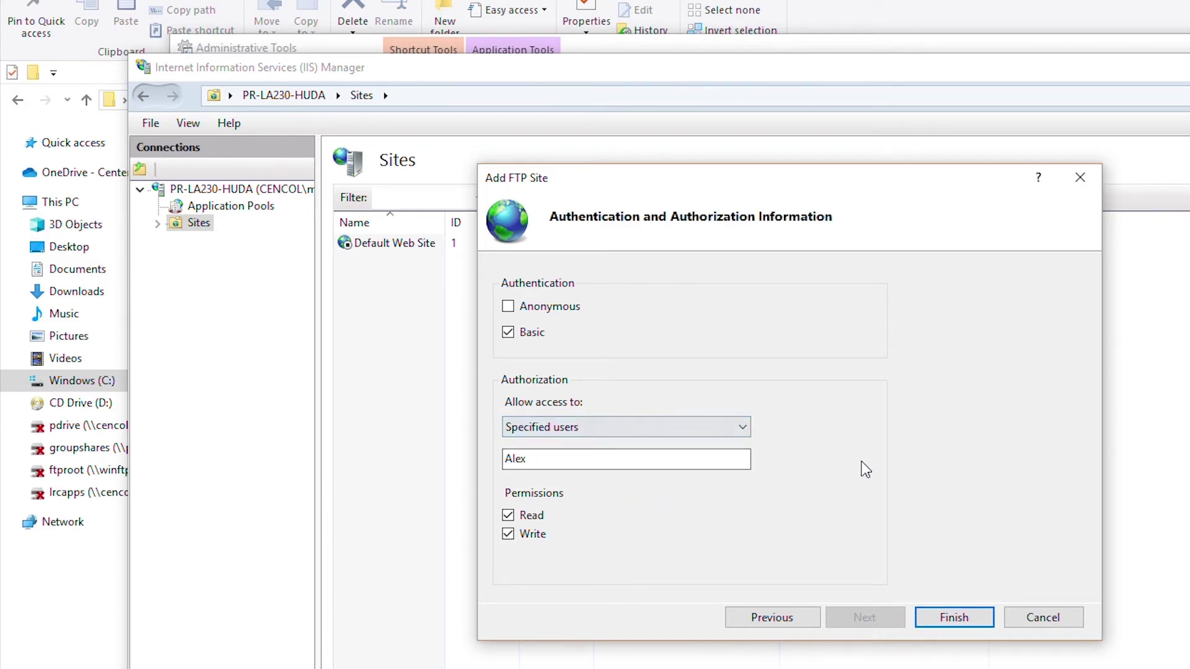
left_click(953, 618)
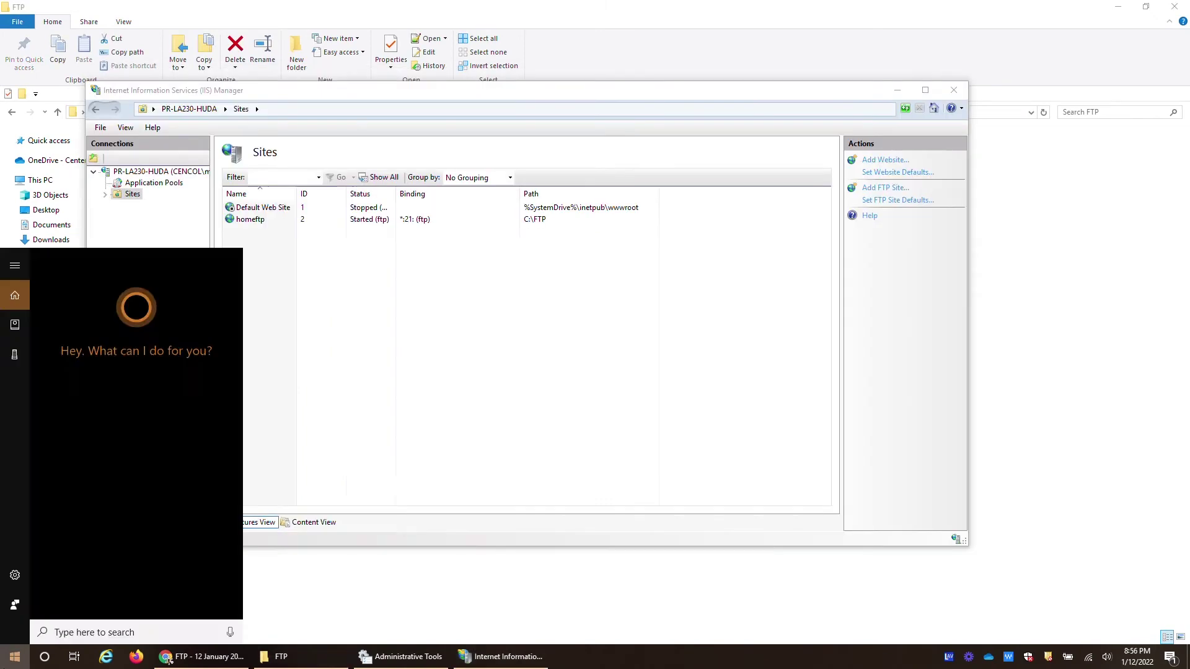
Turn off Windows Defender Firewall for Domain and Private networks, apply, and close the firewall window
key("super")
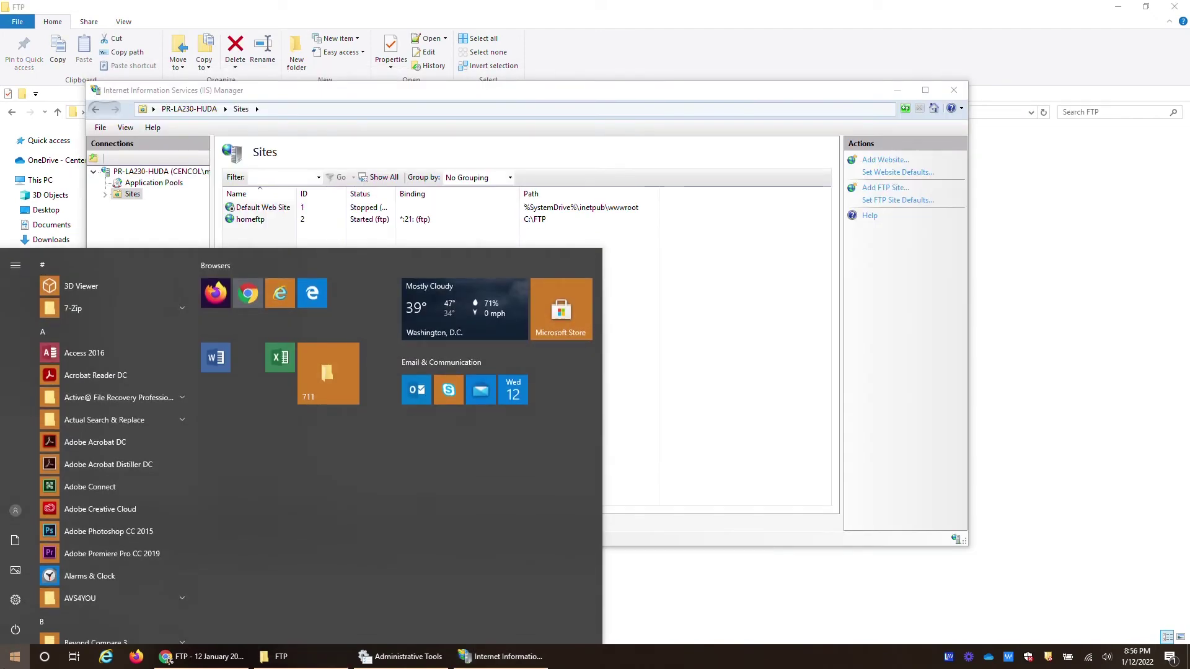
type("firewal")
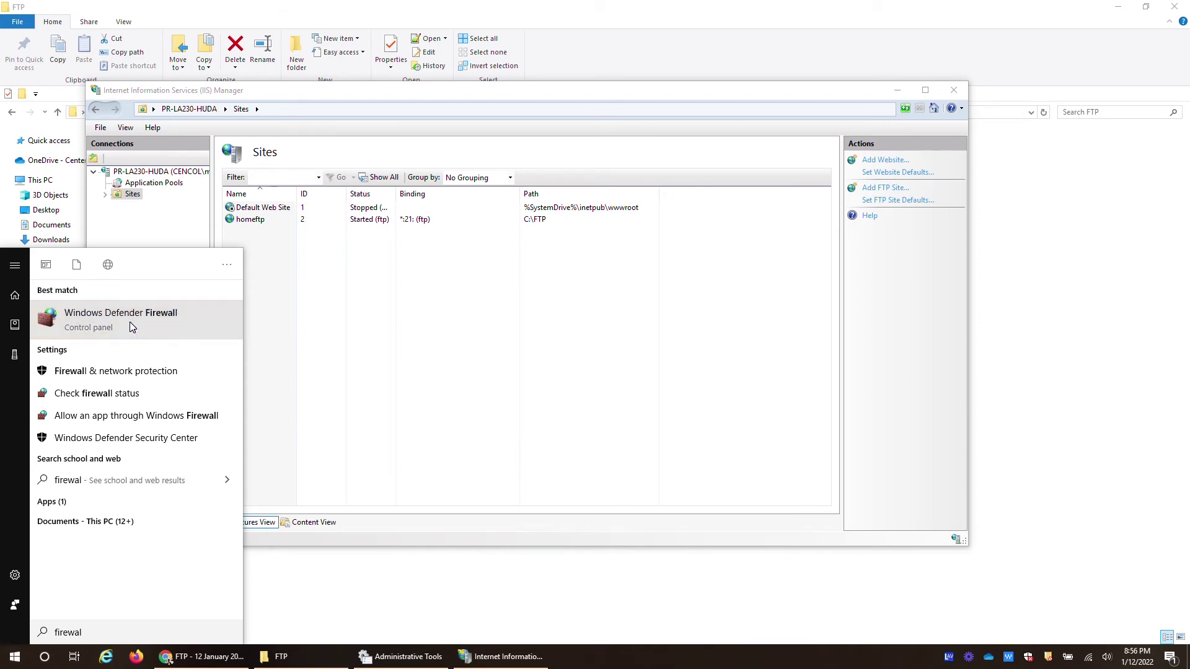
left_click(129, 322)
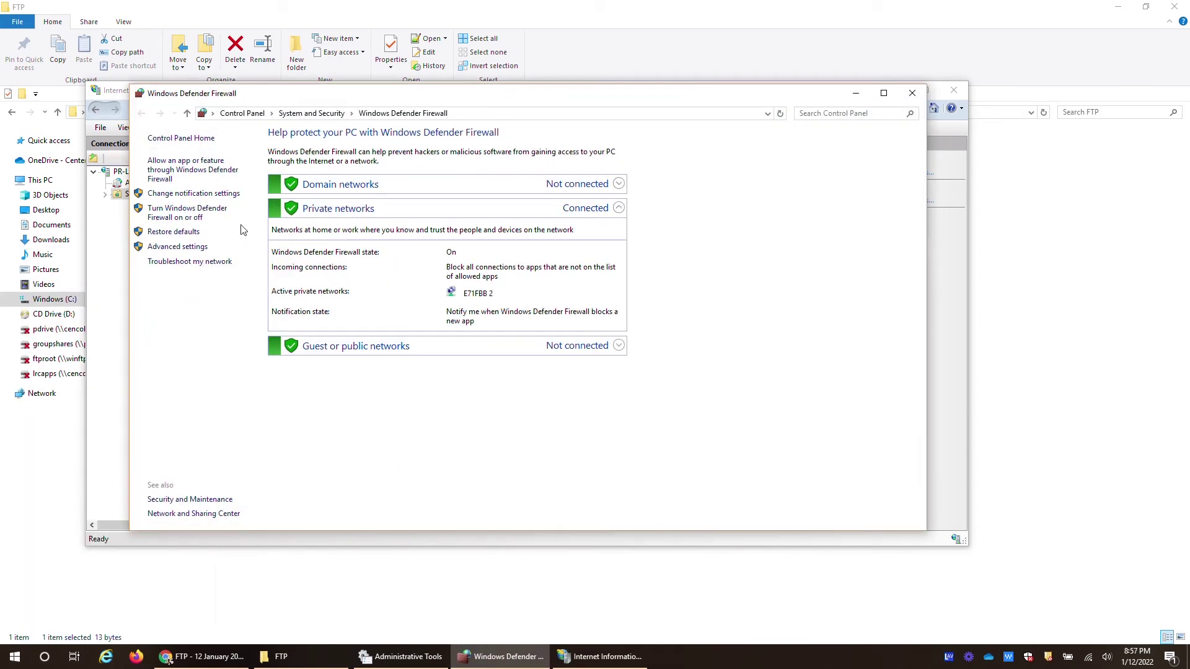
left_click(186, 213)
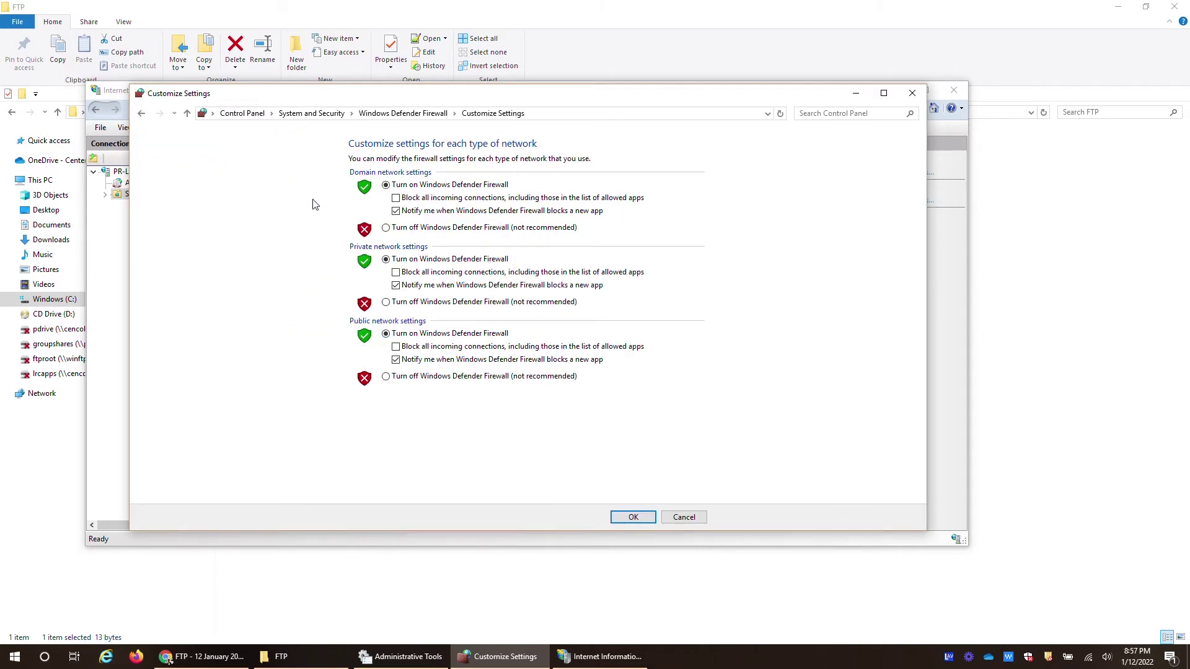
left_click(397, 230)
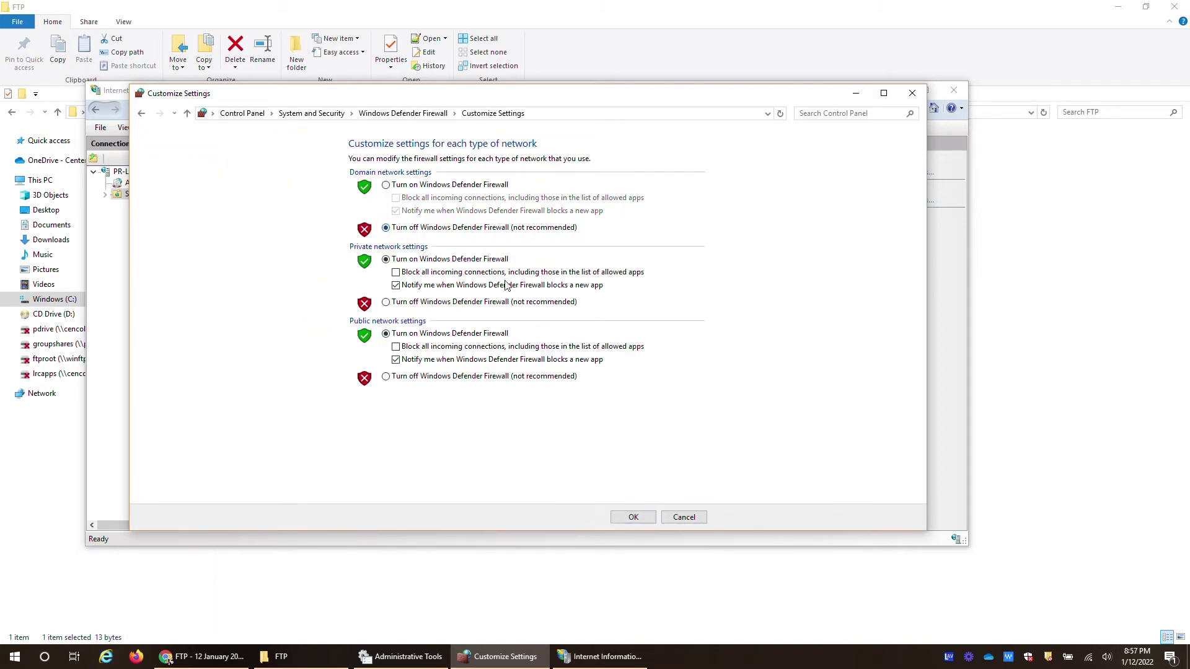
left_click(396, 309)
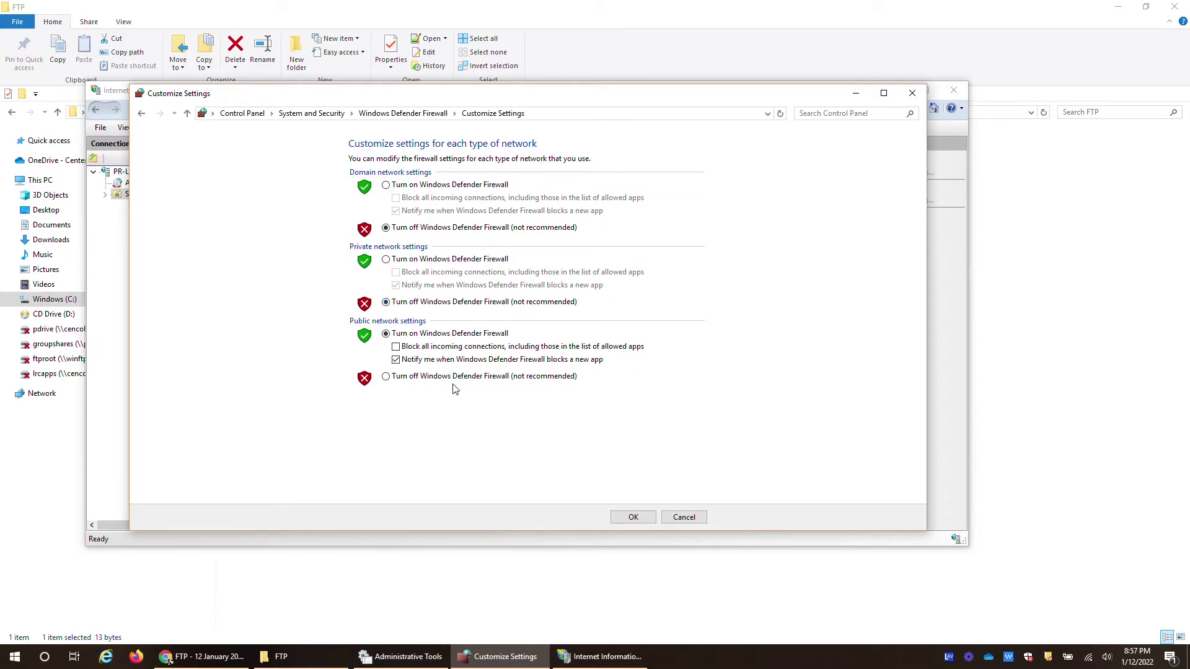
left_click(632, 518)
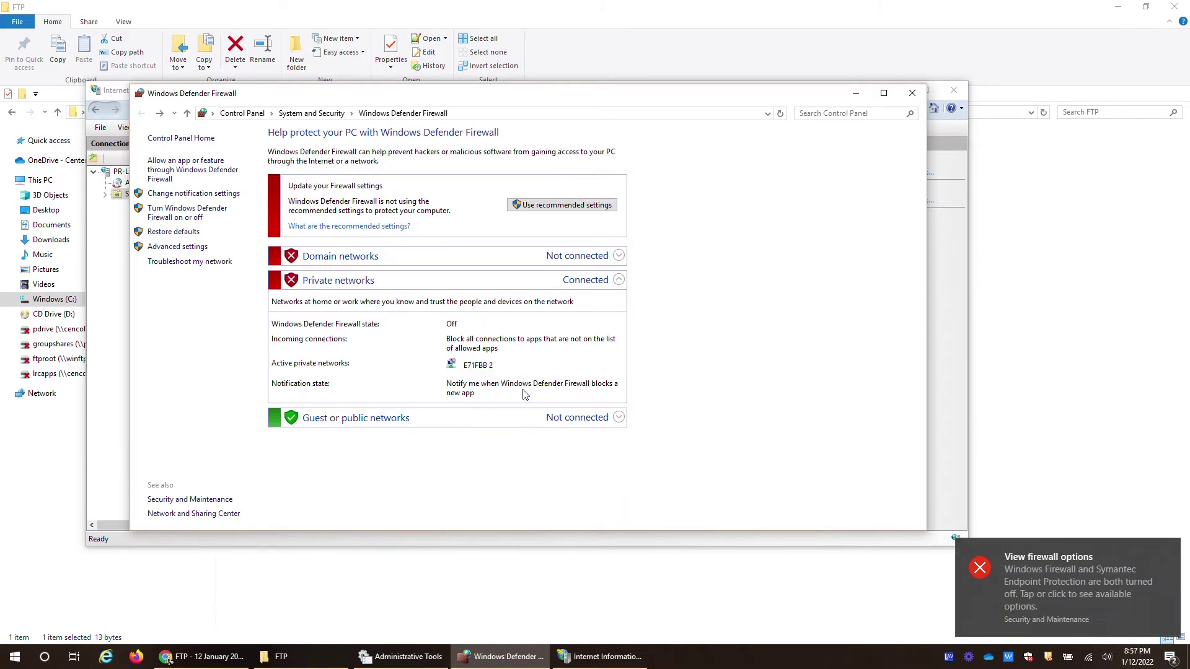
left_click(1168, 550)
left_click(911, 93)
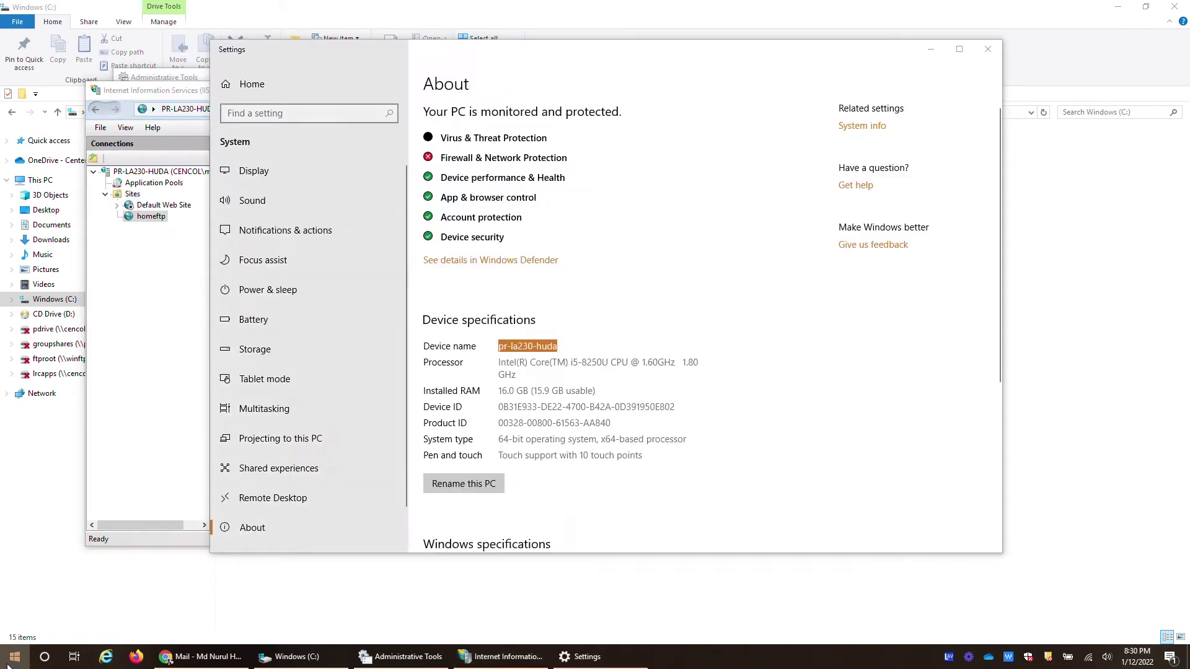
Run ipconfig in Command Prompt and select the Wi-Fi IPv4 address 192.168.0.204
left_click(8, 663)
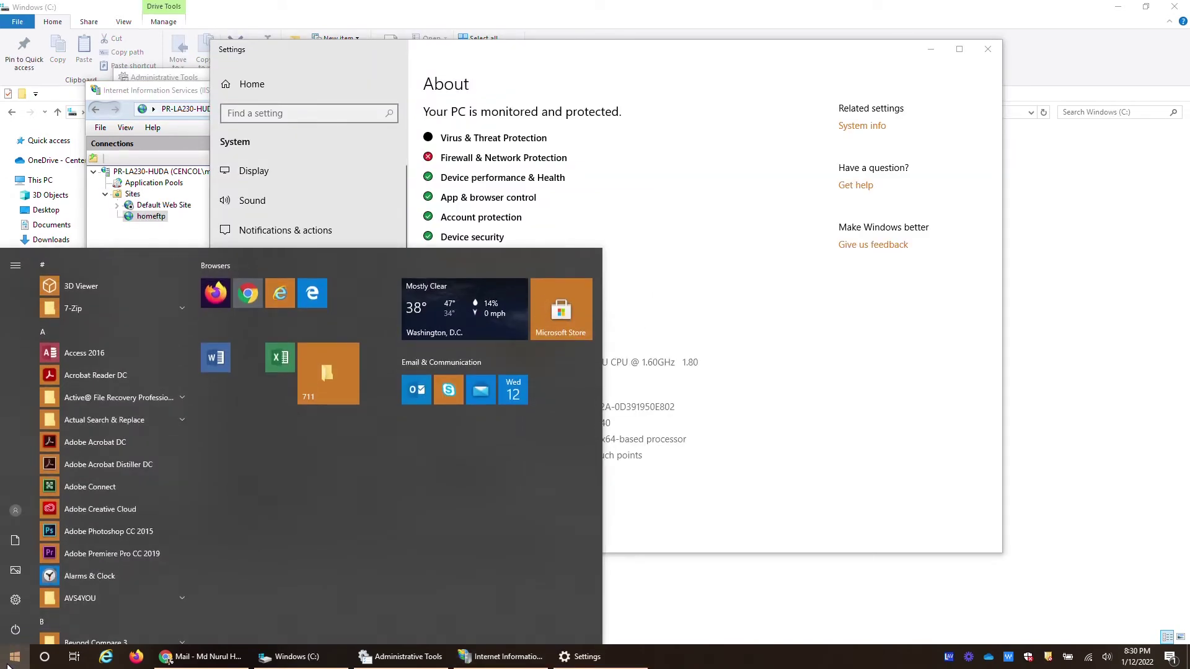
type("d")
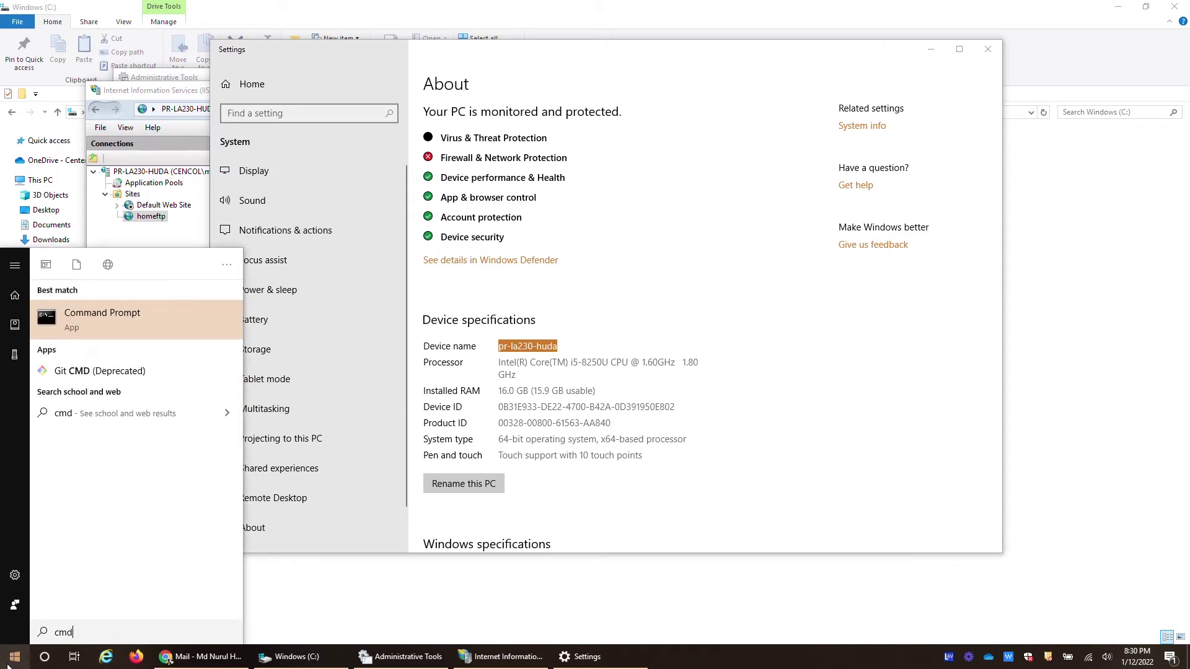
key("Return")
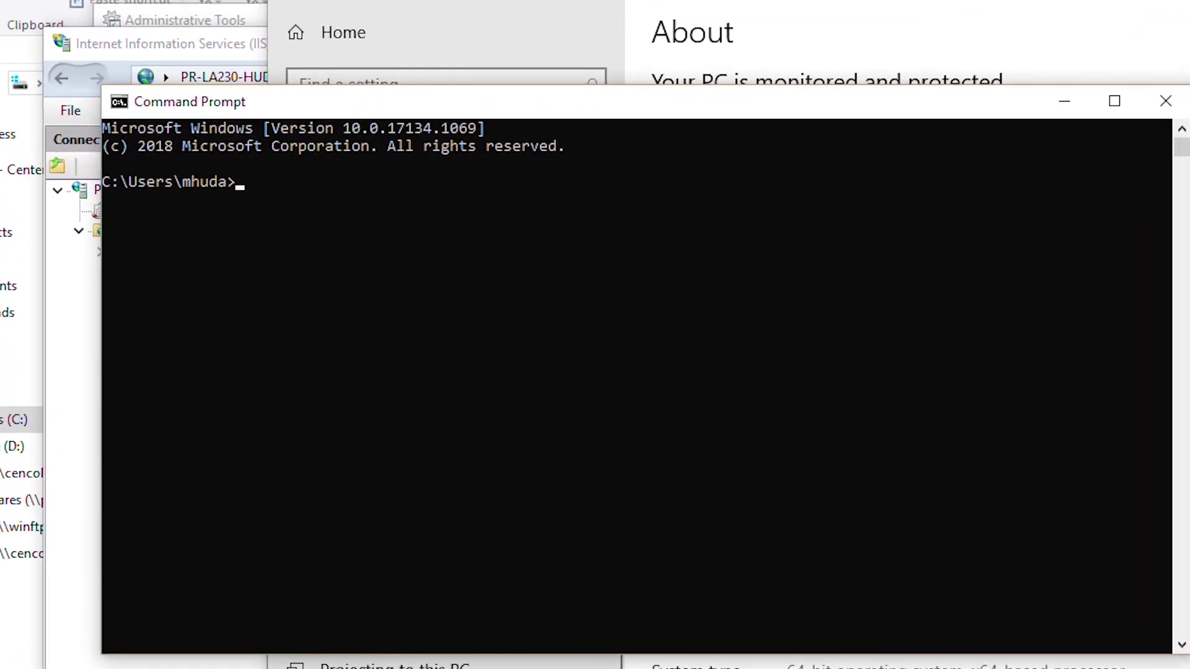
type("ipconfig")
key("Return")
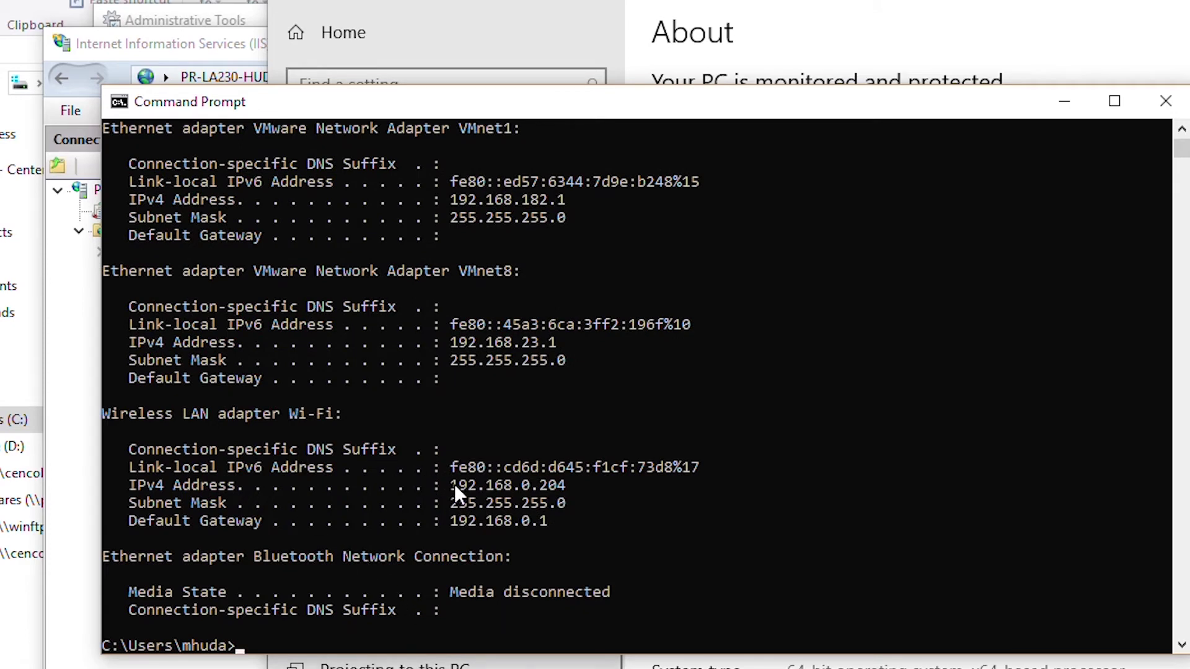
left_click_drag(452, 485, 533, 488)
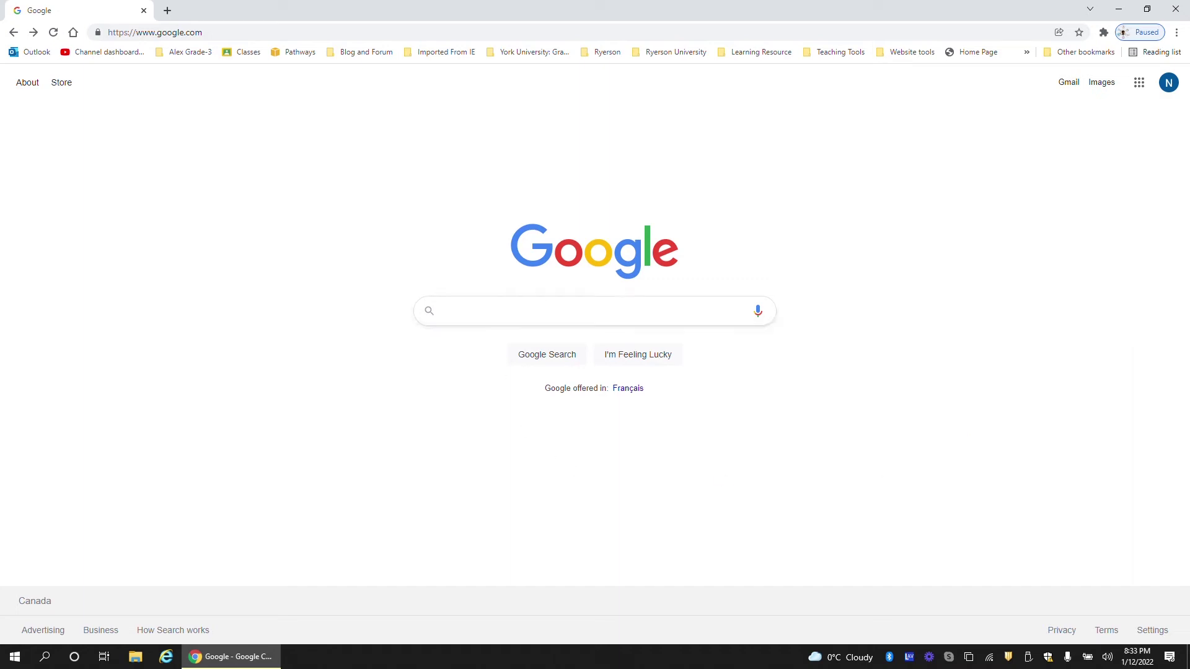
Search 'download filezilla' and save the 64-bit FileZilla Client installer to Downloads
left_click(546, 311)
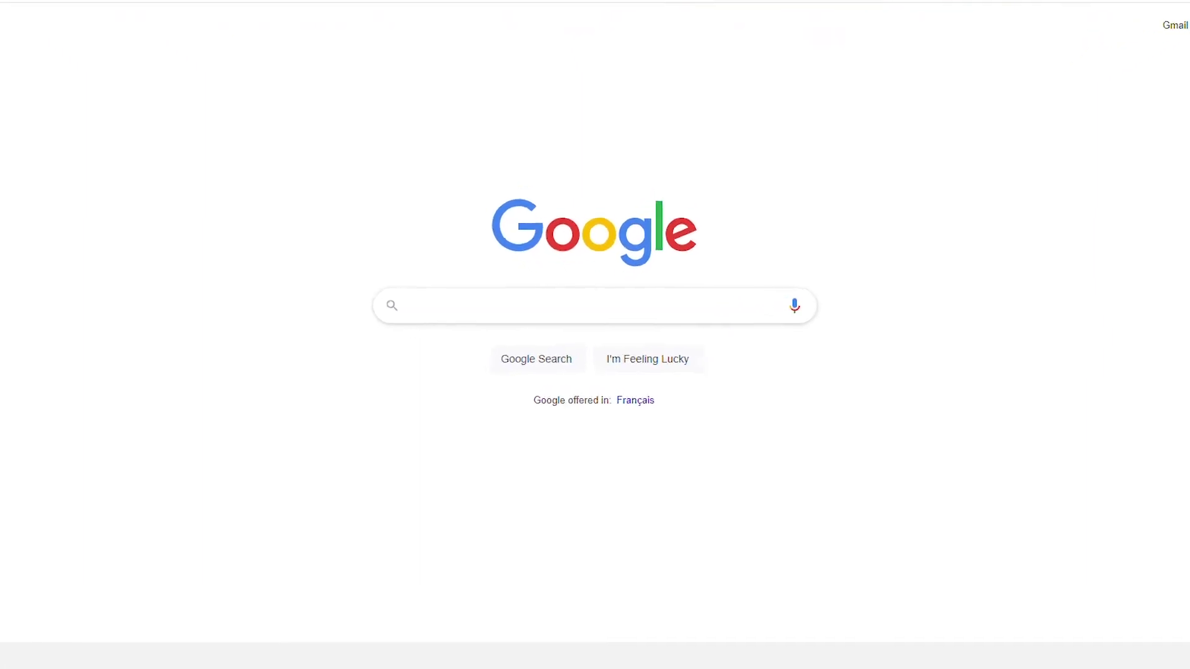
type("d")
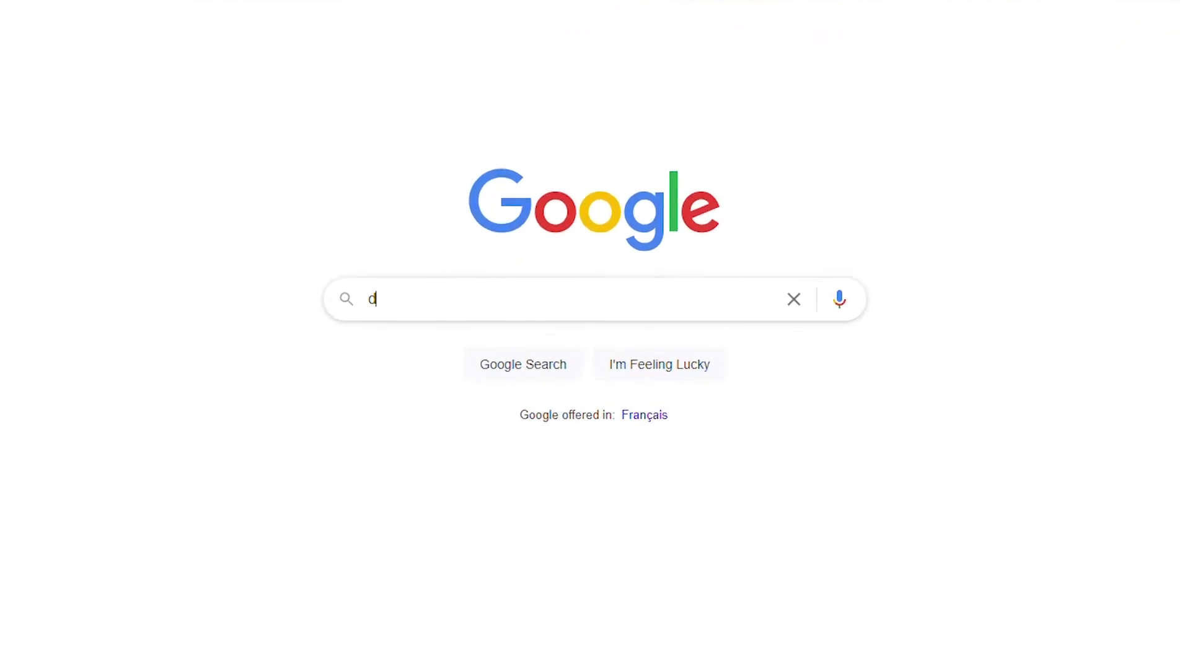
type("ownload filezilla")
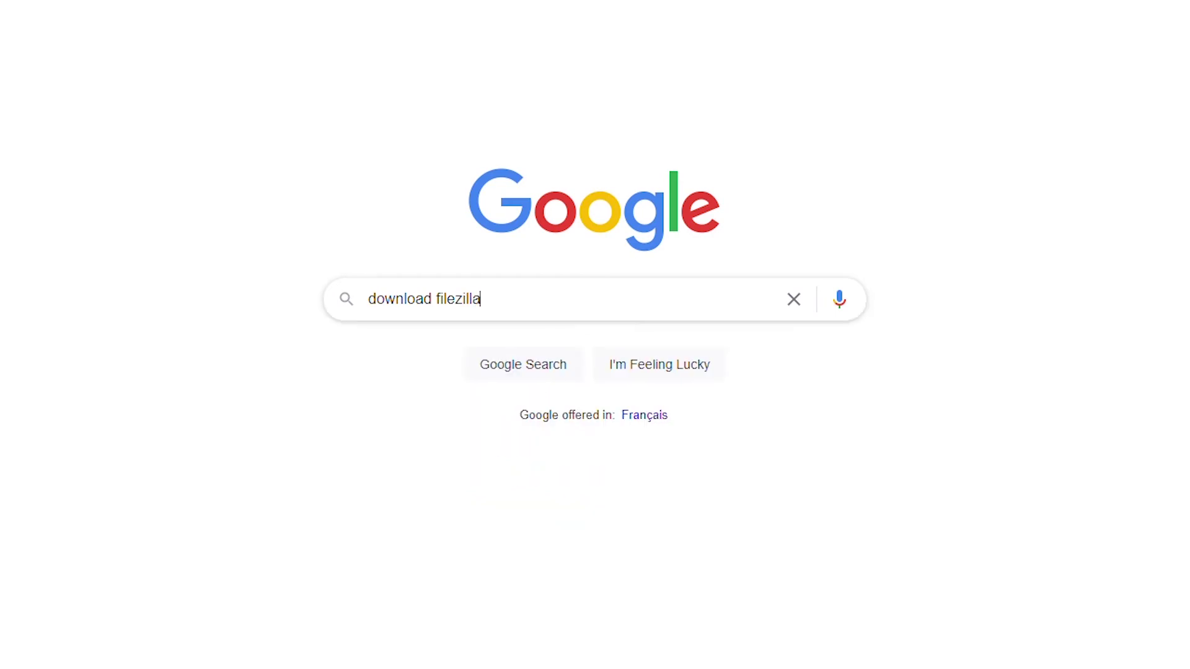
key("Return")
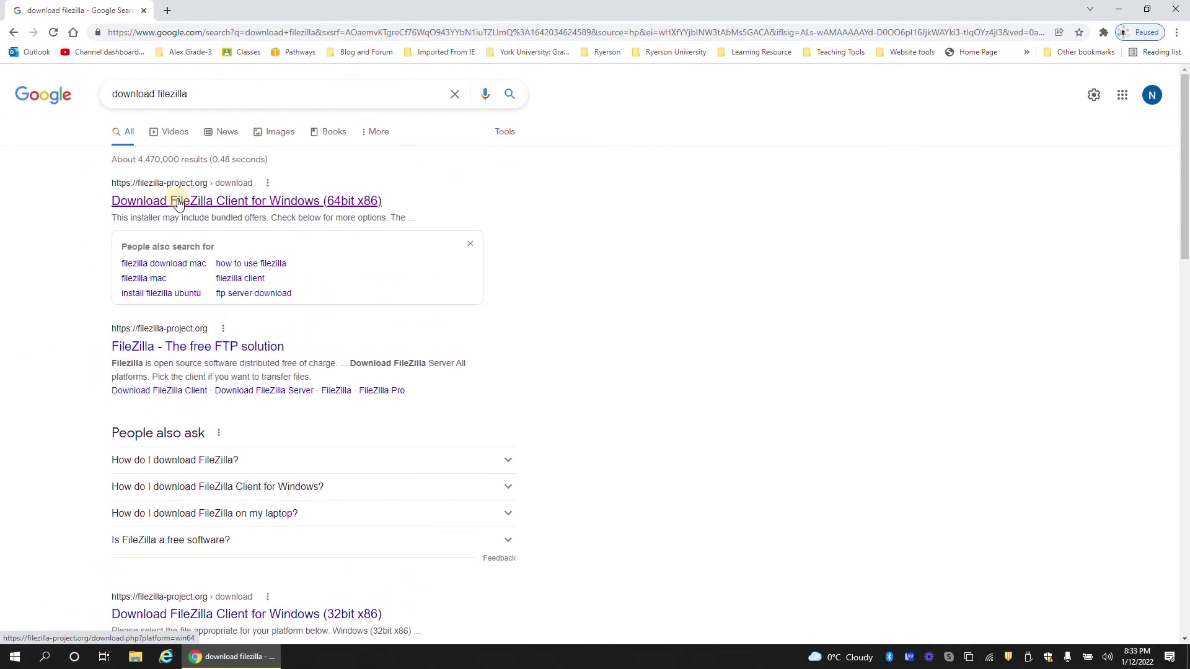
left_click(178, 201)
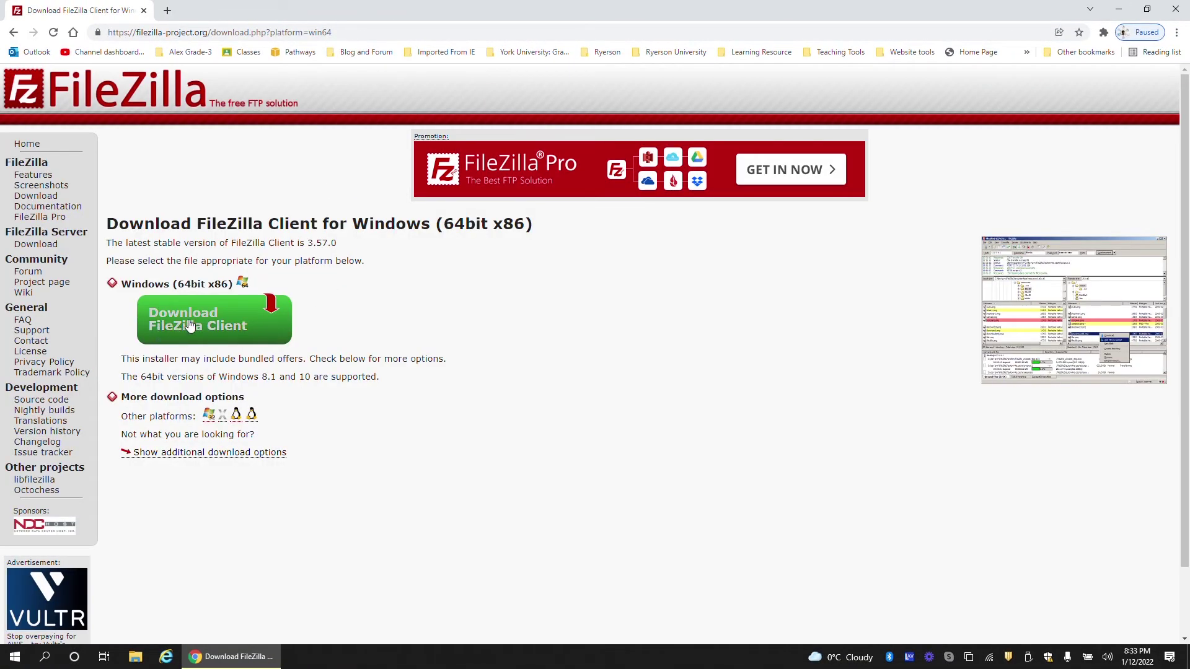
left_click(192, 323)
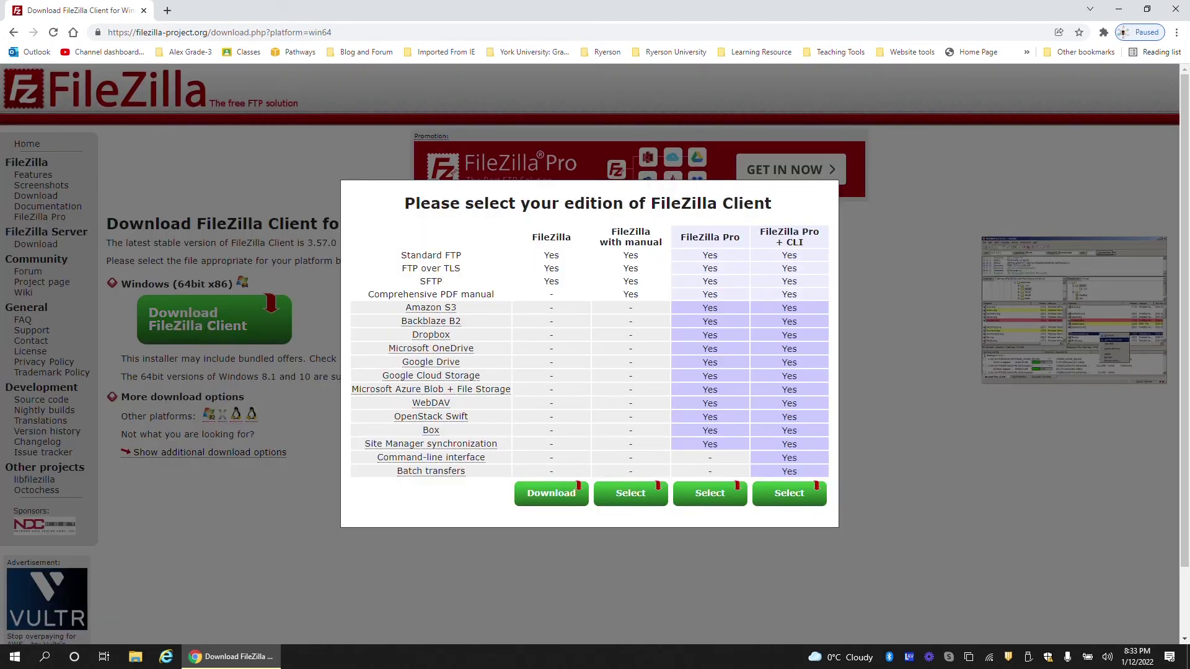
left_click(549, 493)
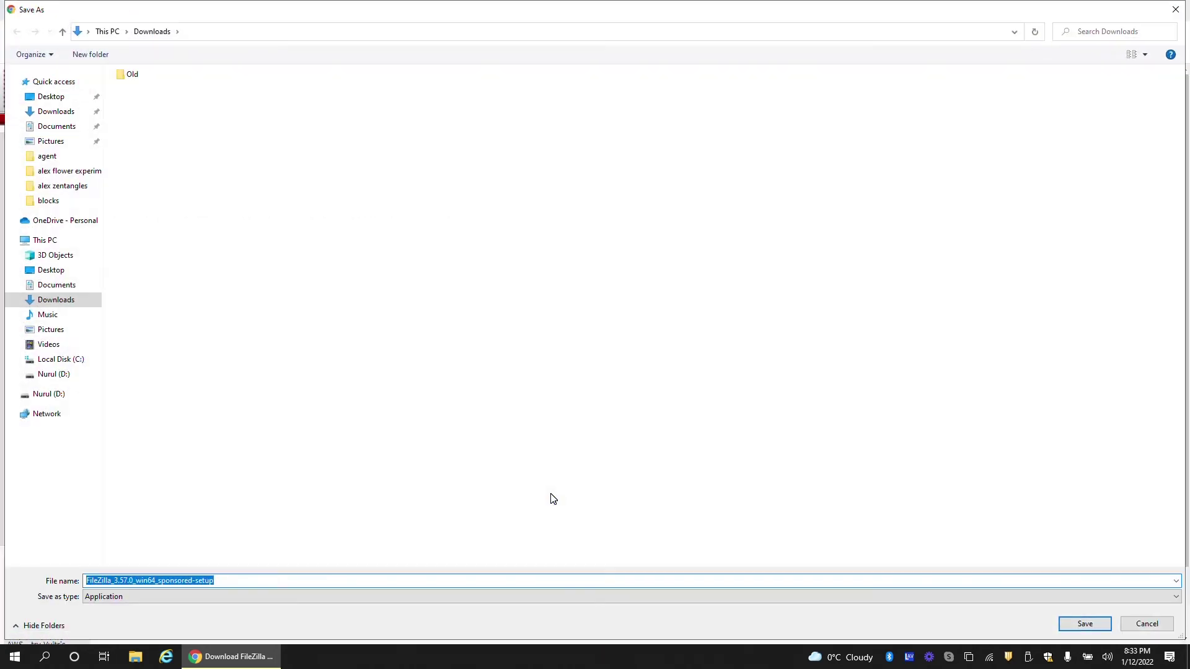
left_click(1085, 626)
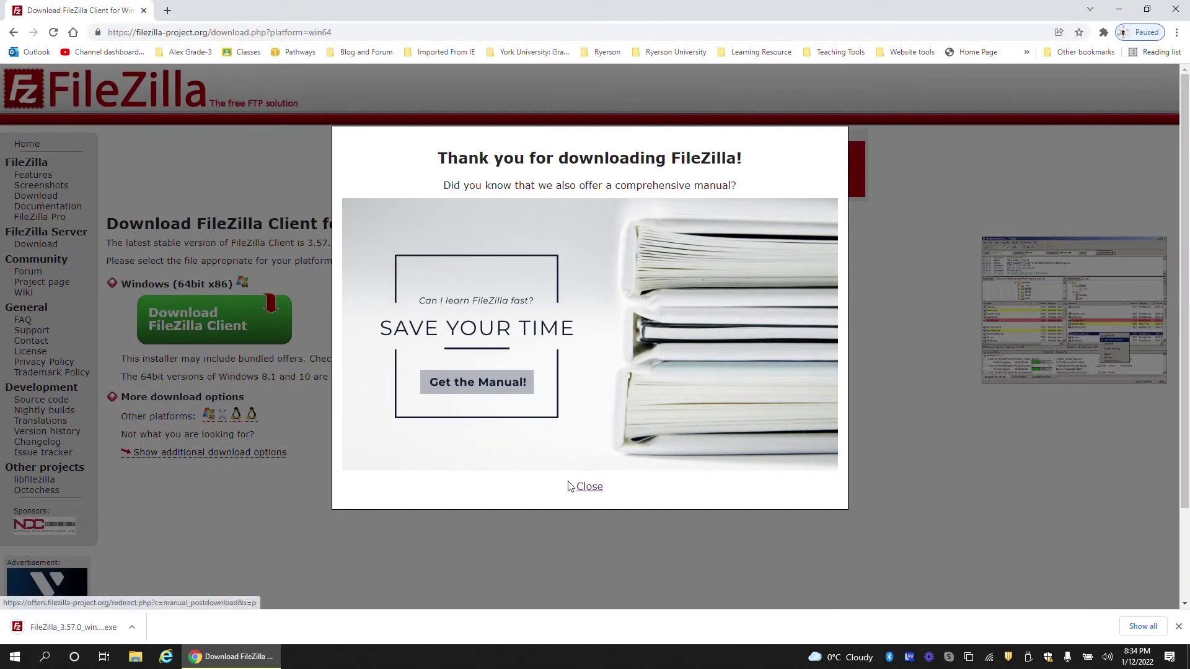
left_click(589, 487)
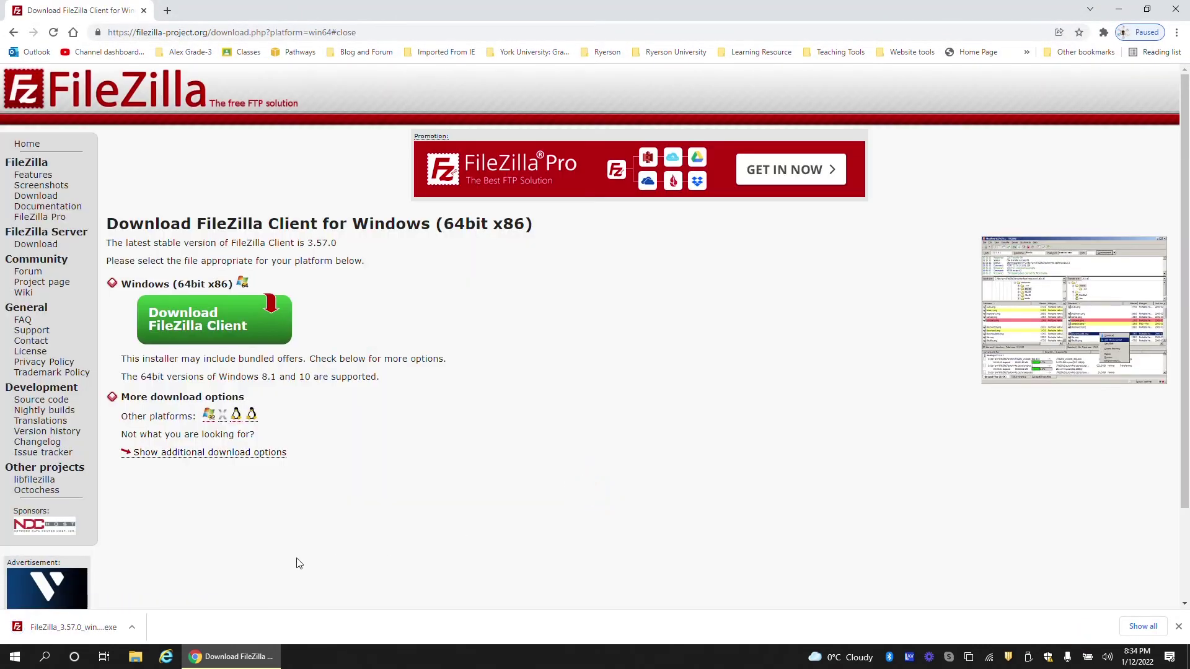
Run the FileZilla installer, accept the license, and decline the Adaware Web Companion offer
left_click(69, 627)
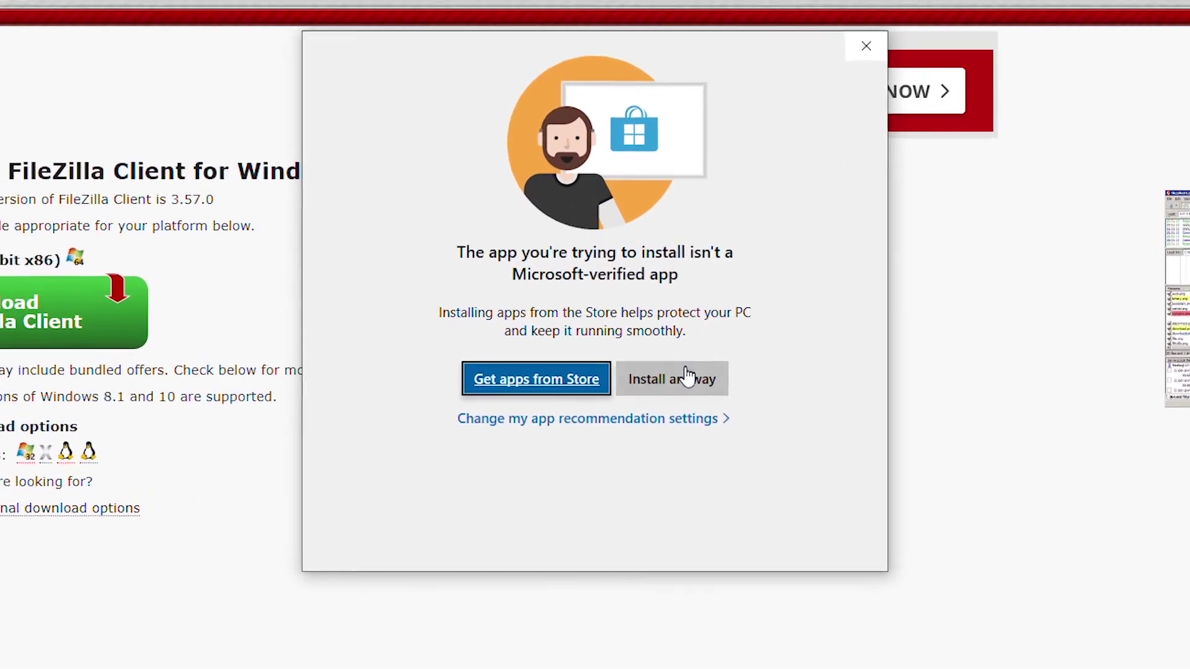
left_click(688, 378)
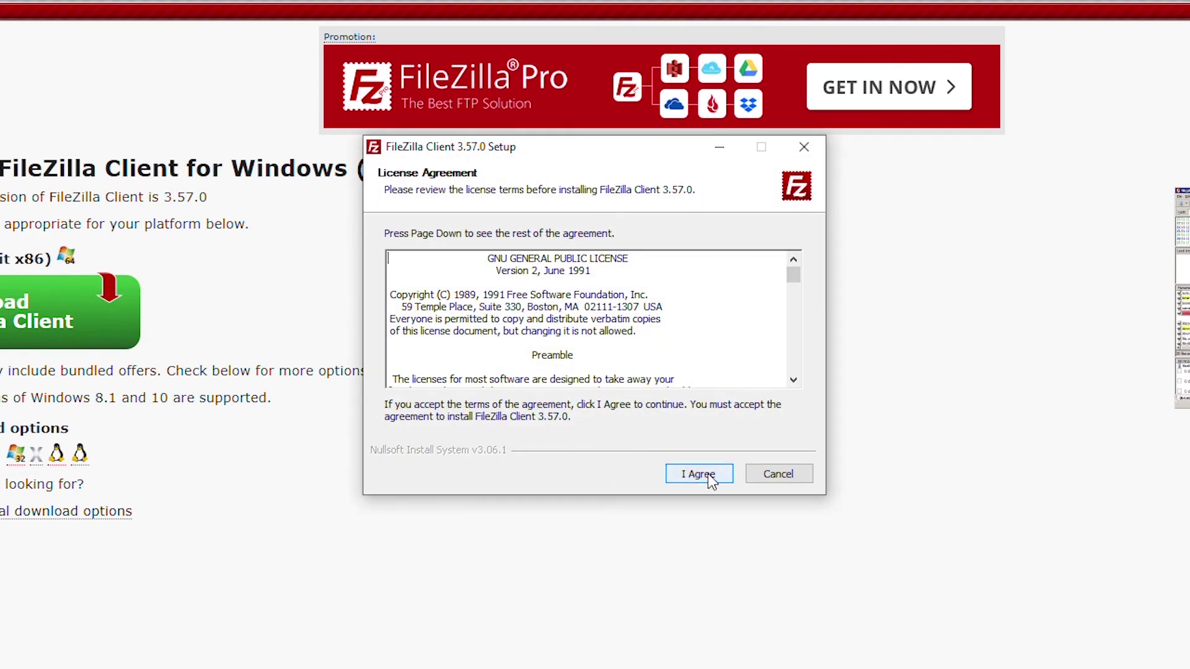
left_click(709, 474)
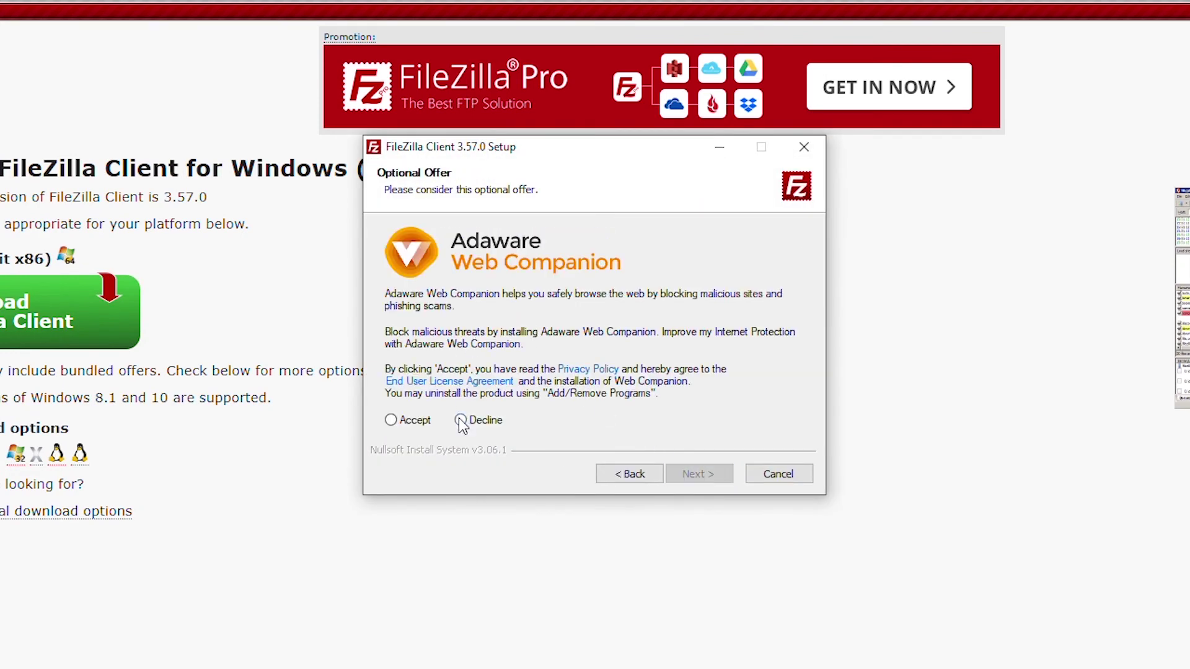
left_click(460, 420)
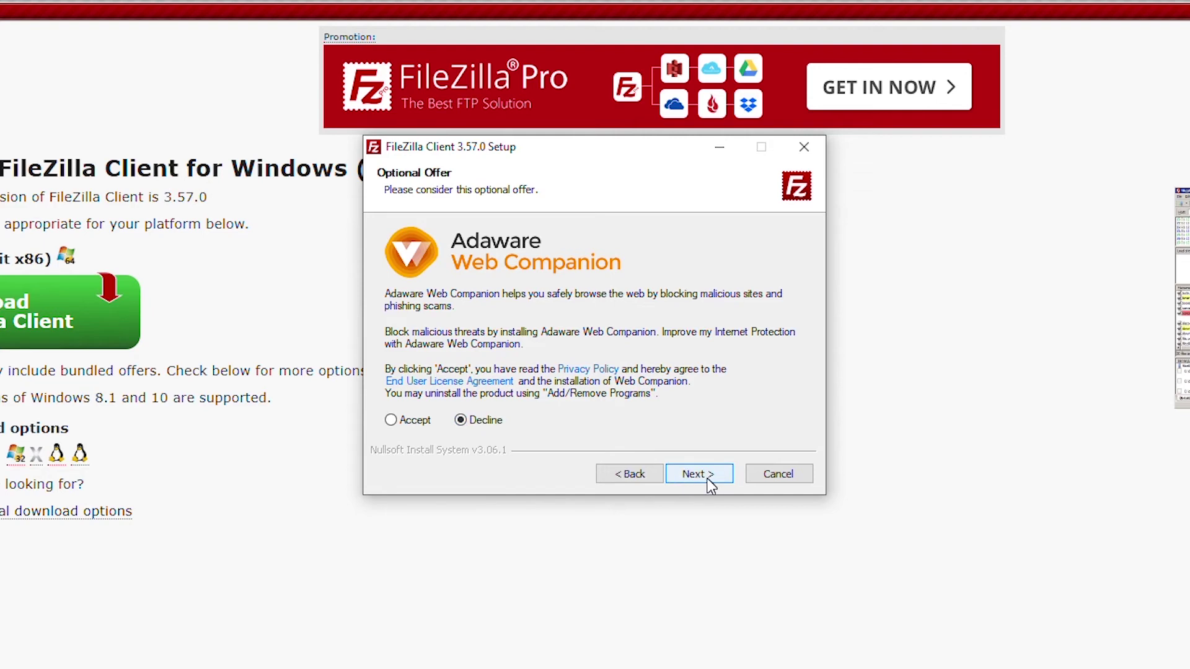
left_click(708, 478)
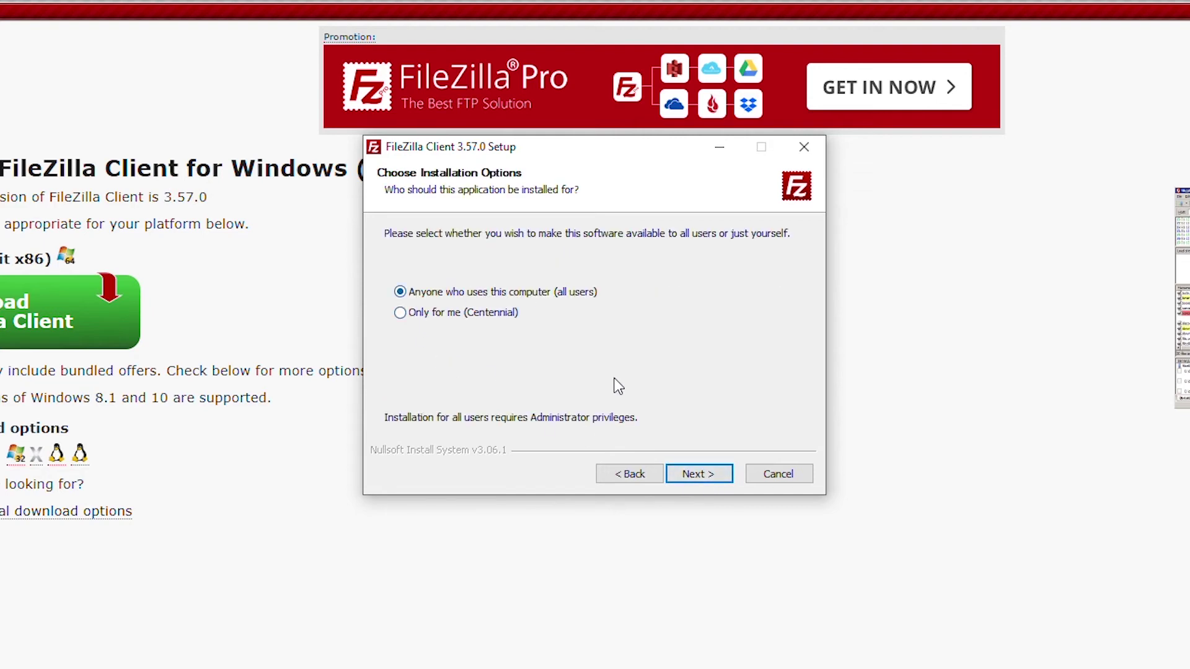
Install for all users with default components and location, then finish and launch FileZilla
left_click(698, 474)
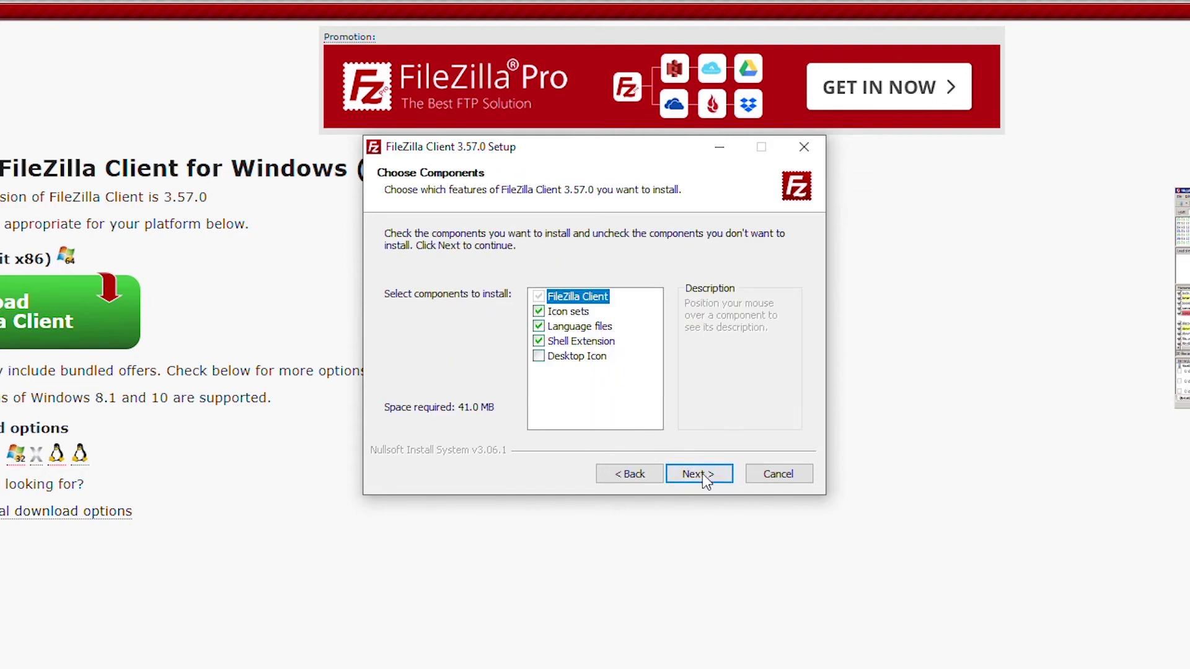
left_click(702, 474)
left_click(704, 474)
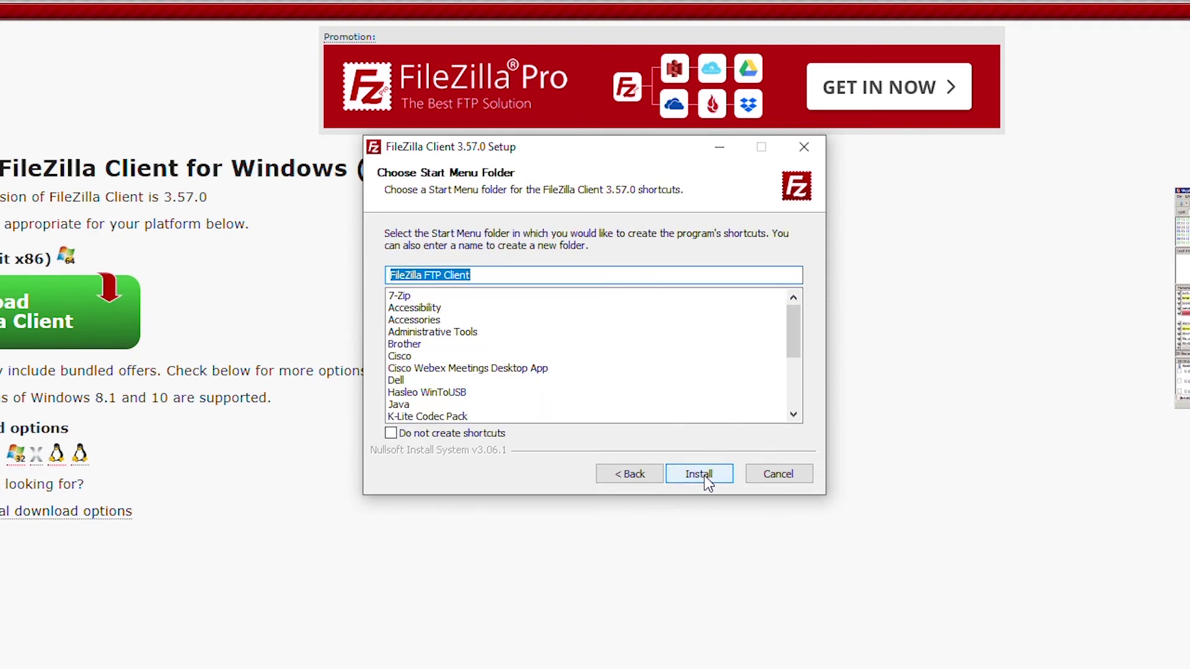
left_click(705, 474)
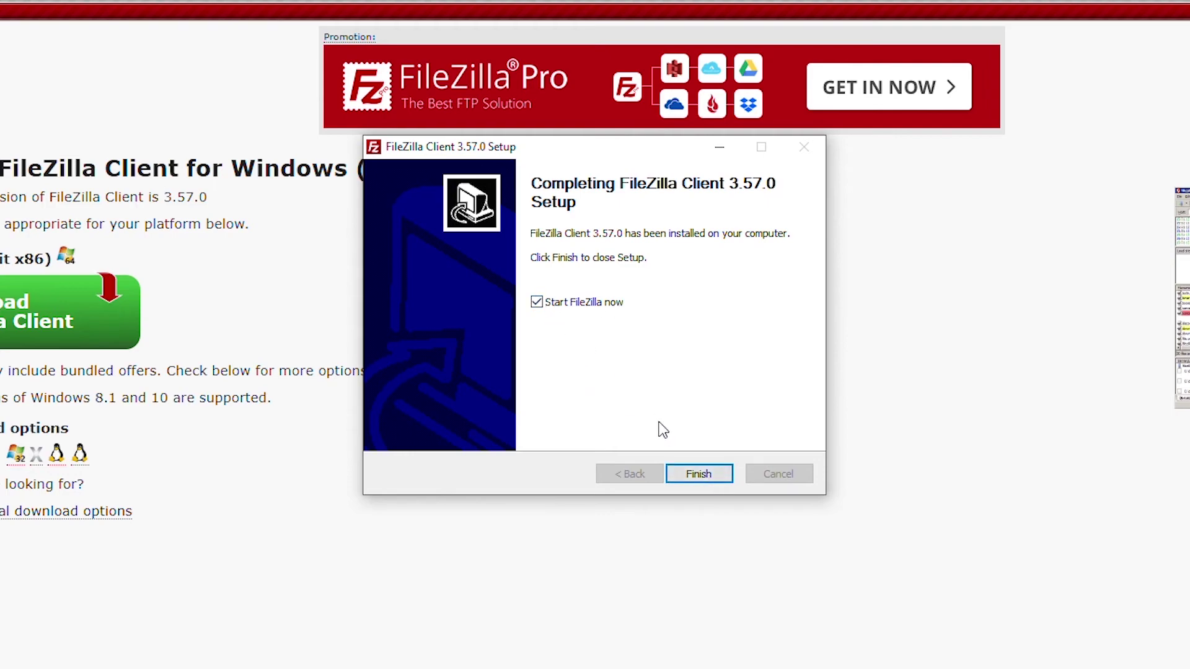
left_click(700, 471)
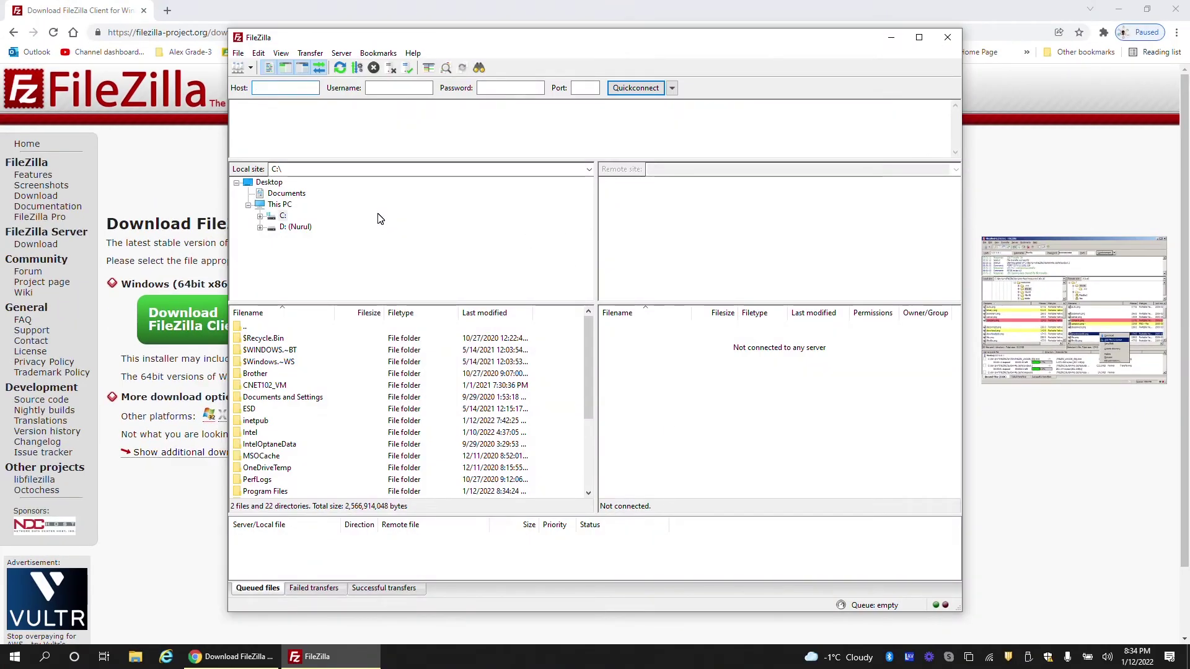
Enter host 192.168.0.204, the FTP user's name and password, and port 21, then Quickconnect
left_click(285, 87)
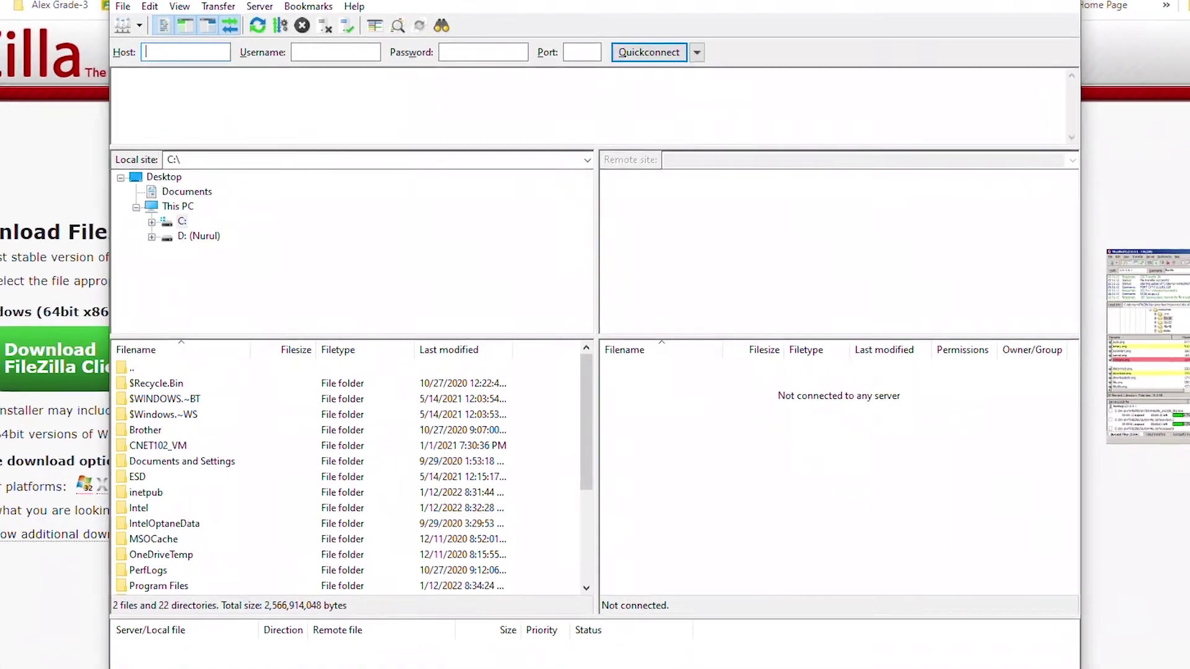
type("192")
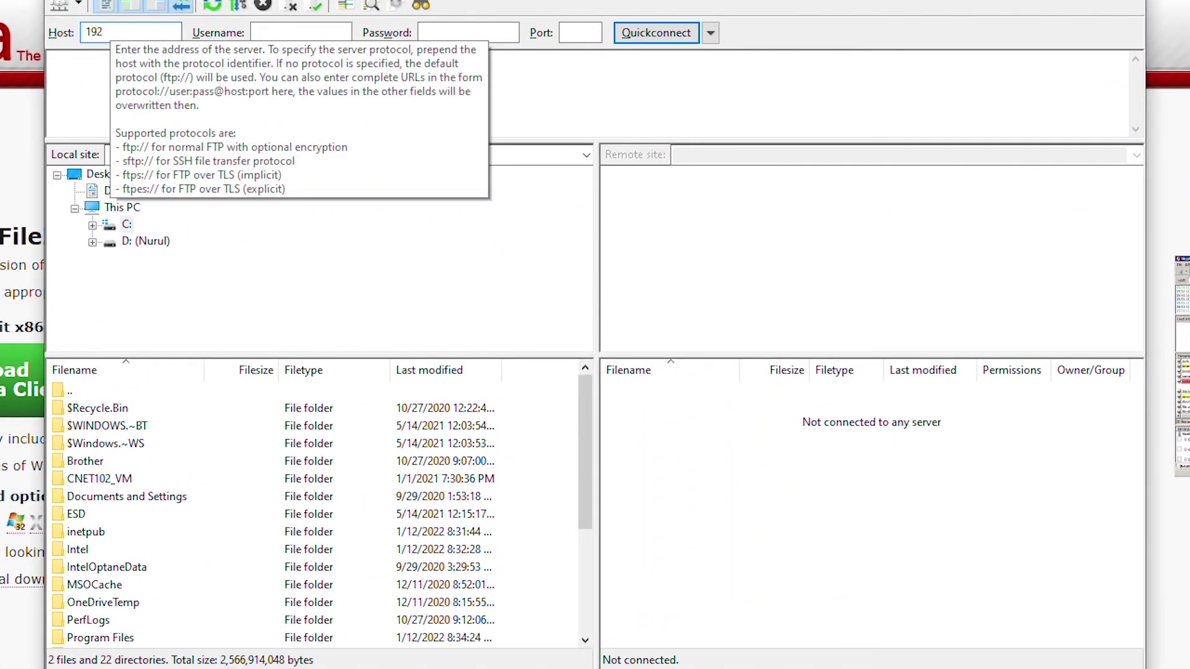
type(".168.0.2")
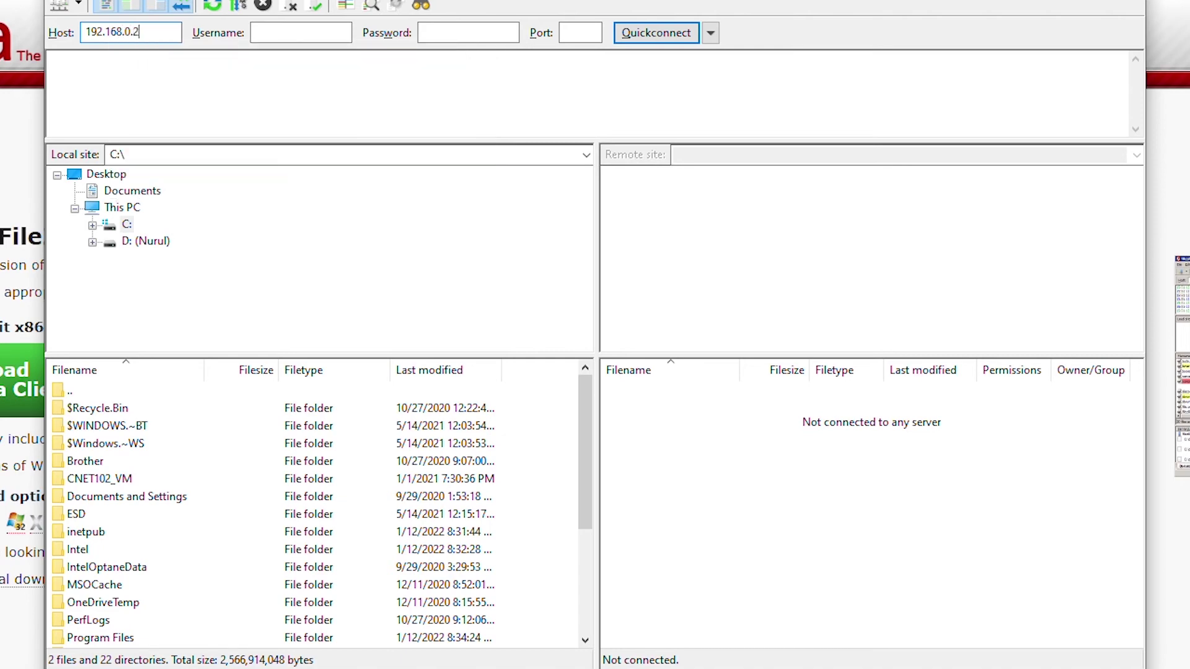
type("04")
left_click(261, 33)
type("Alex")
left_click(467, 33)
type("•••••••••")
left_click(579, 32)
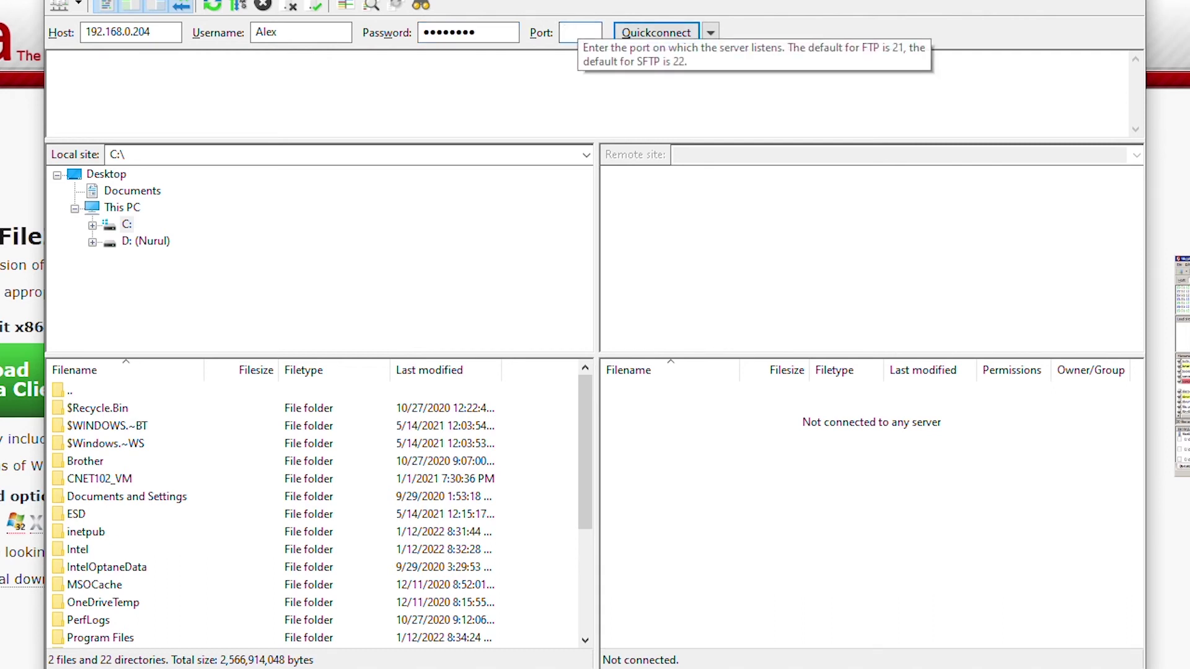
type("21")
left_click(658, 35)
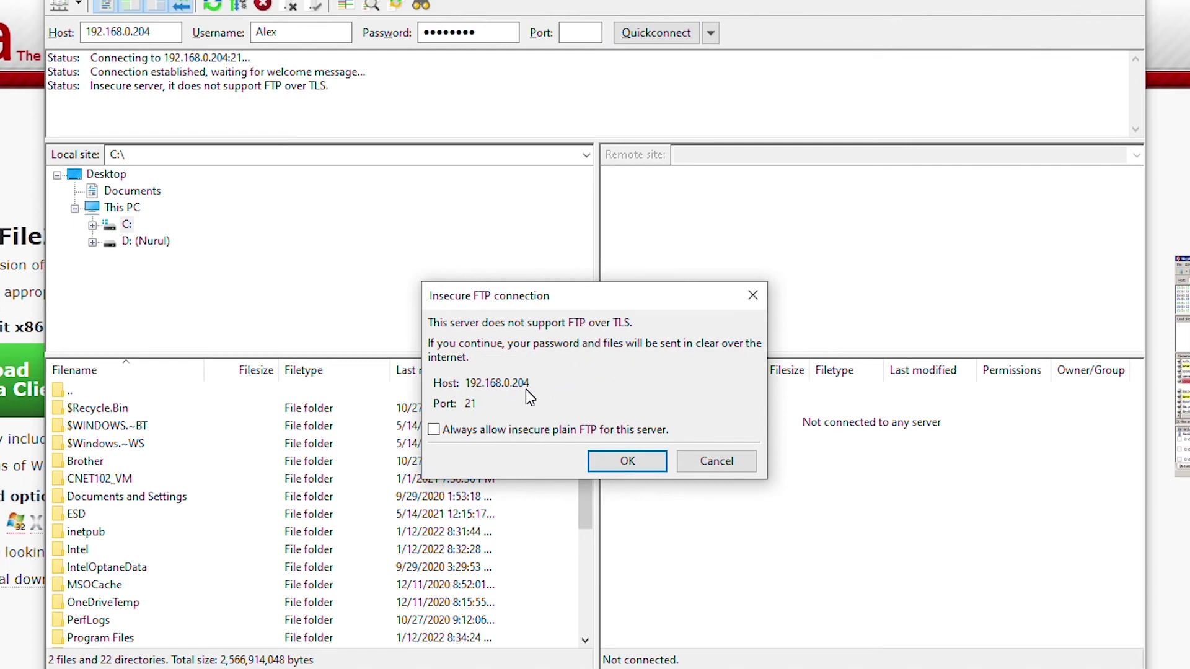
Accept the insecure plain FTP connection so the server root listing Test ftp file.txt appears
left_click(632, 464)
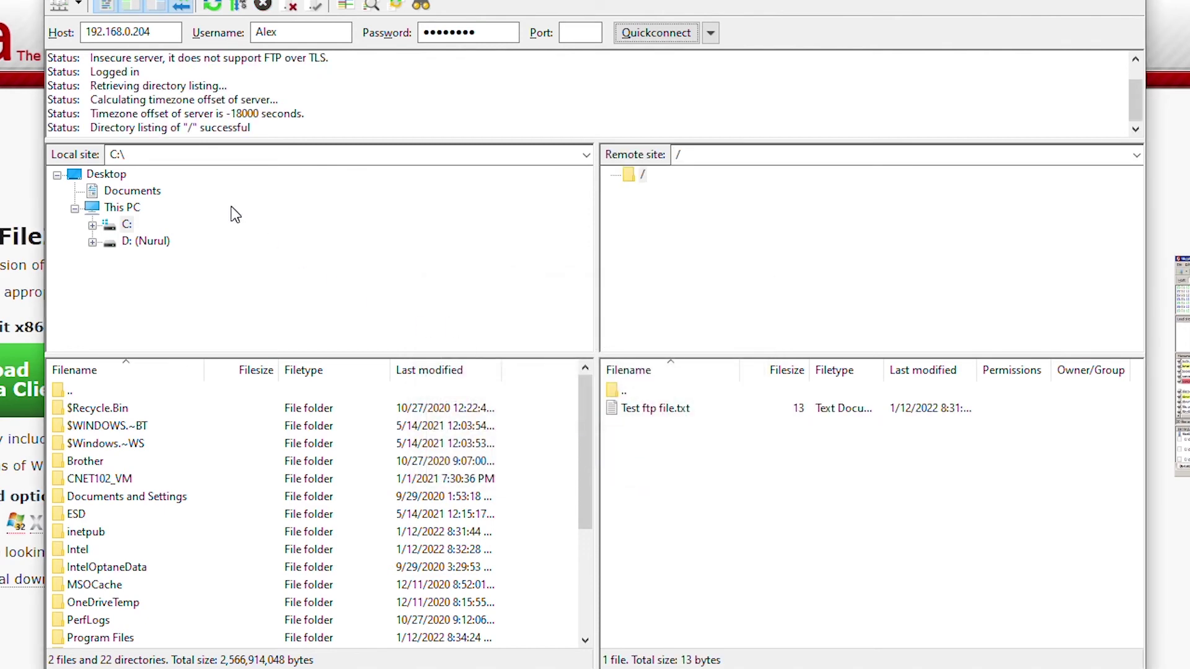
left_click(659, 442)
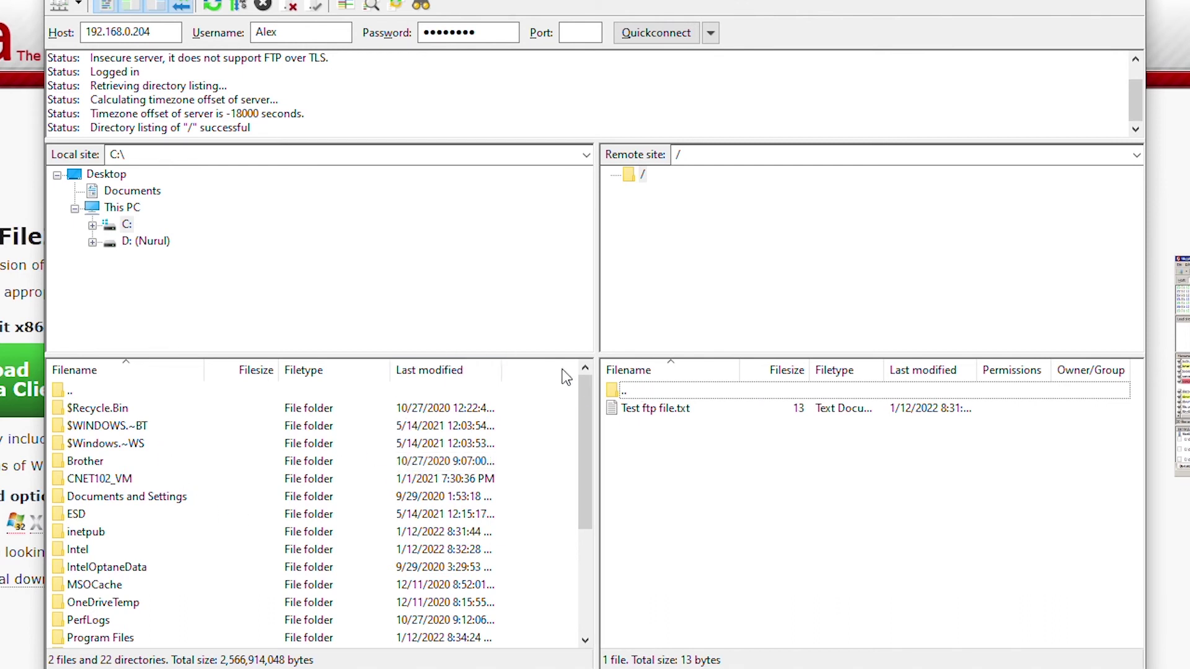
left_click(646, 409)
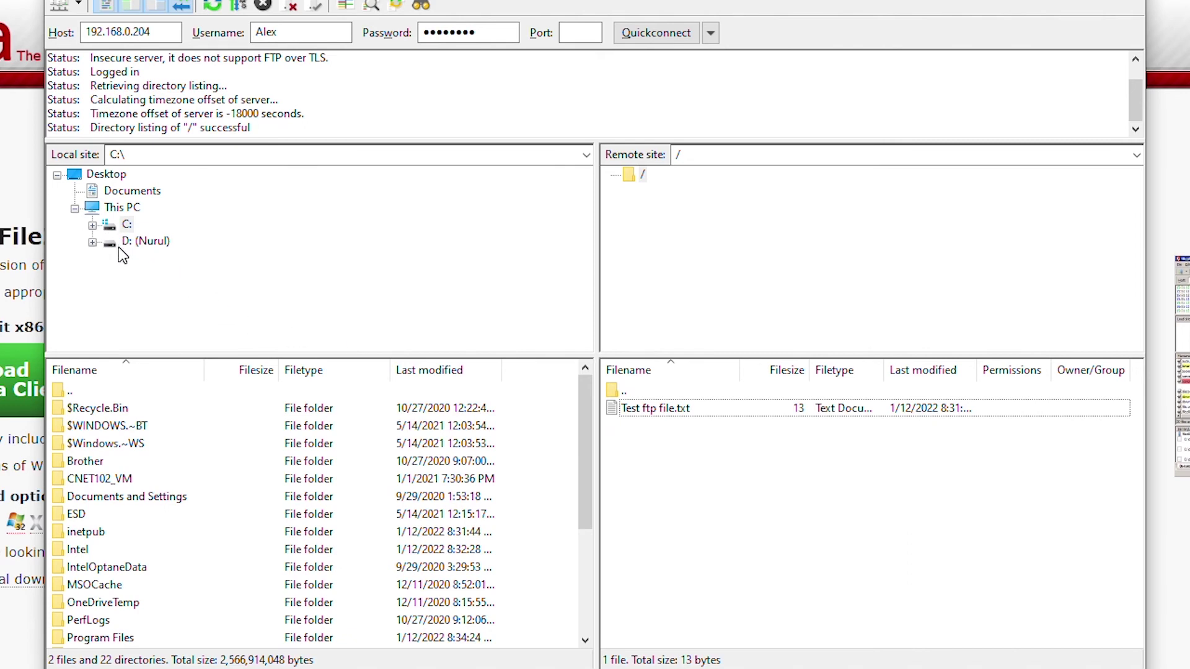
Drag ubuntuwebserver5967.ppk from drive D: into the server's root, then select Test ftp file.txt there
left_click(144, 241)
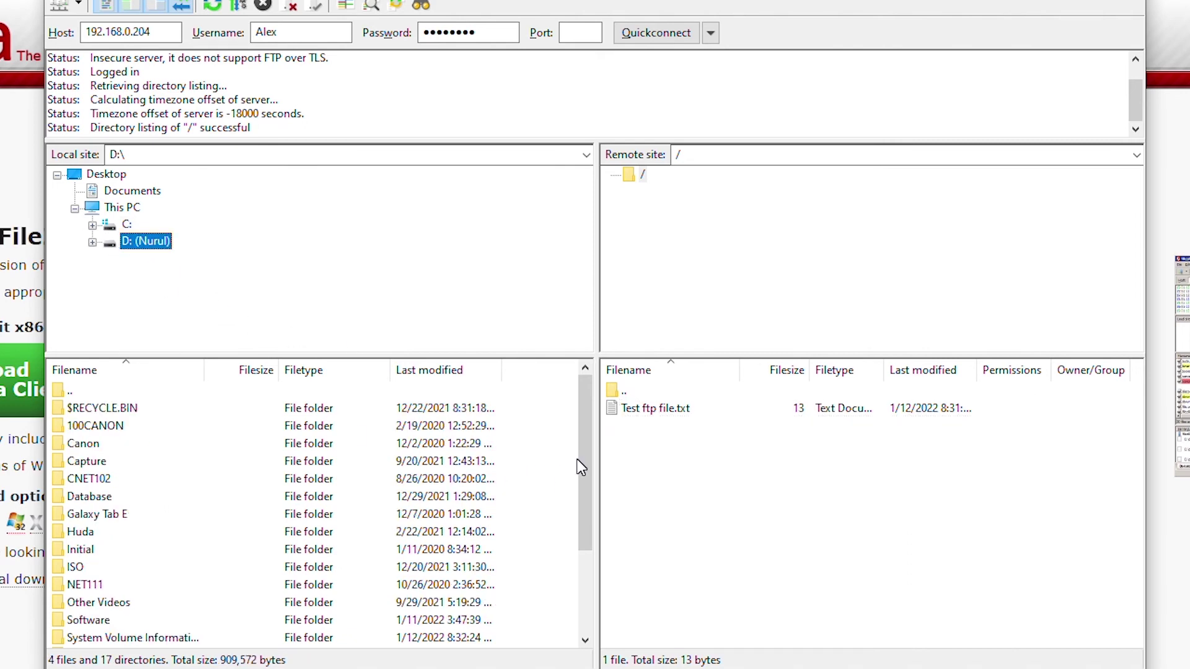
scroll(584, 474, "down", 3)
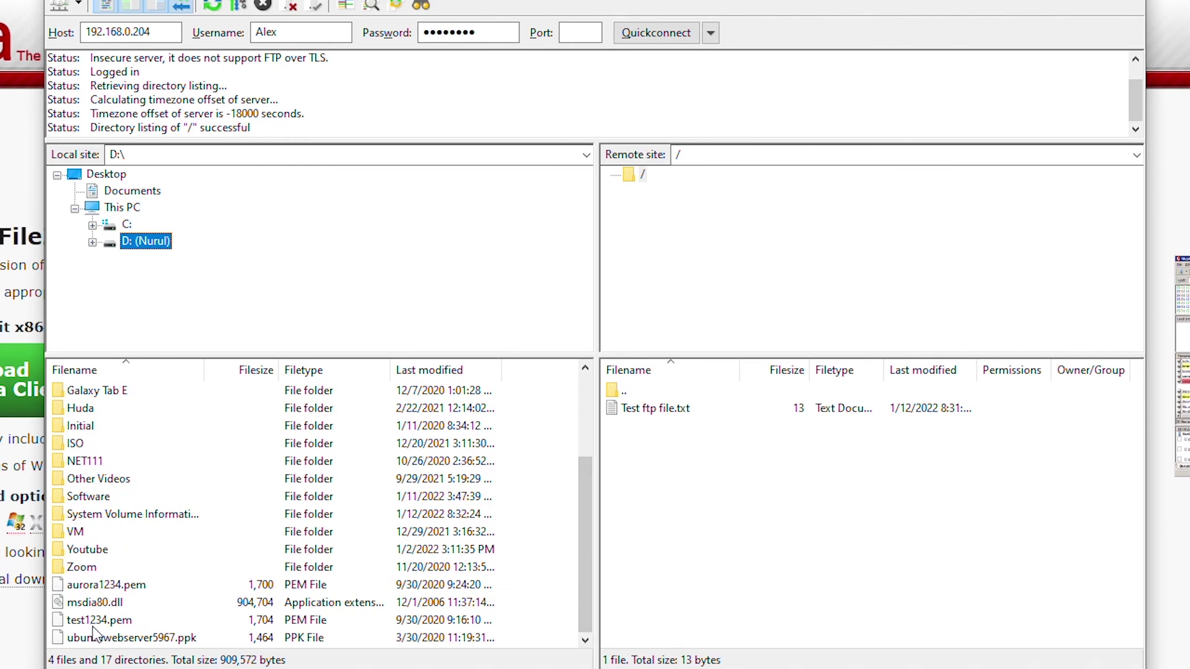
left_click(158, 638)
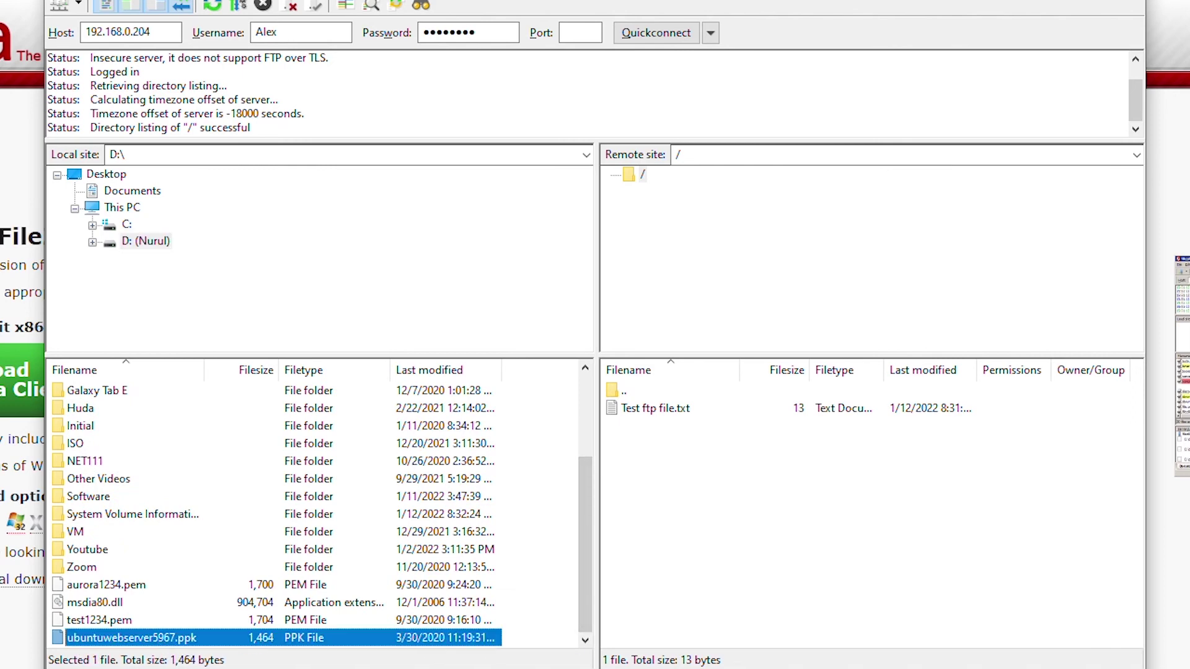
left_click_drag(158, 638, 648, 275)
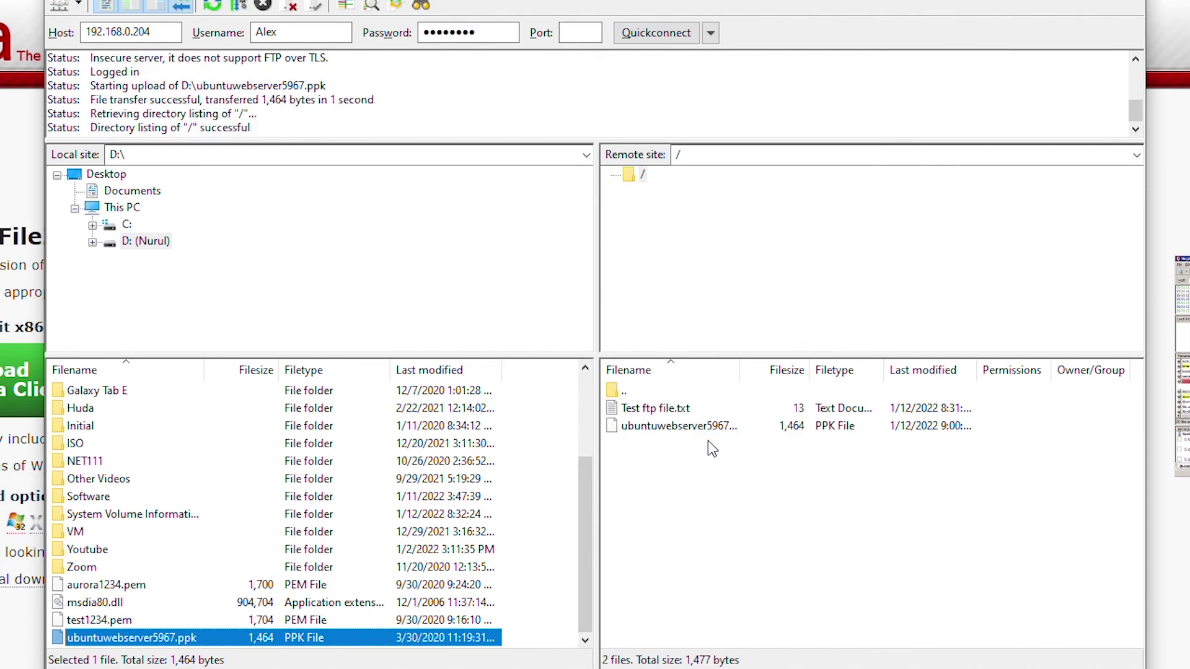
left_click(720, 489)
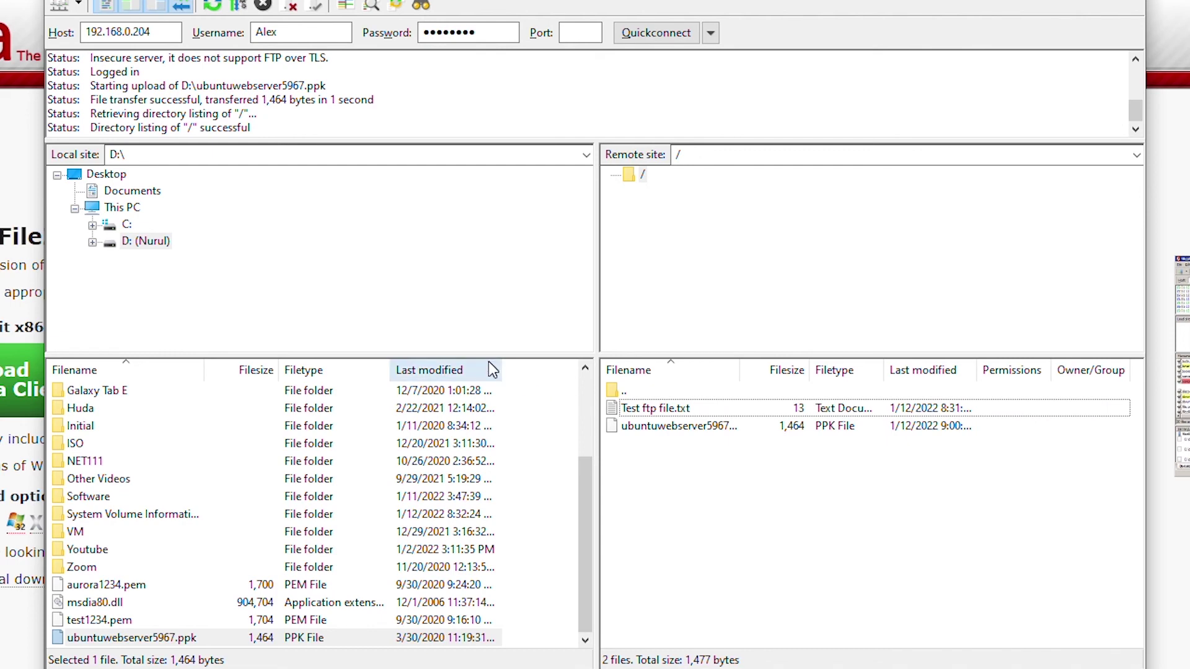
scroll(363, 494, "up", 2)
key("space")
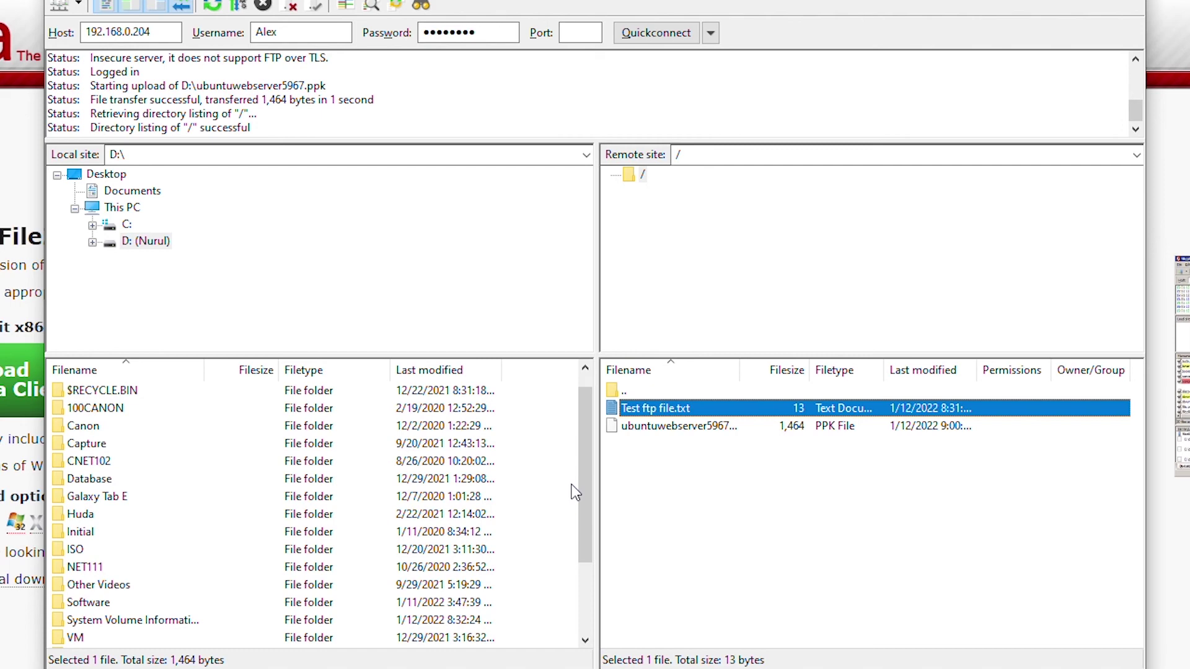
Drag Test ftp file.txt from the server into the local D: list, then bring up File Explorer
left_click_drag(586, 482, 590, 543)
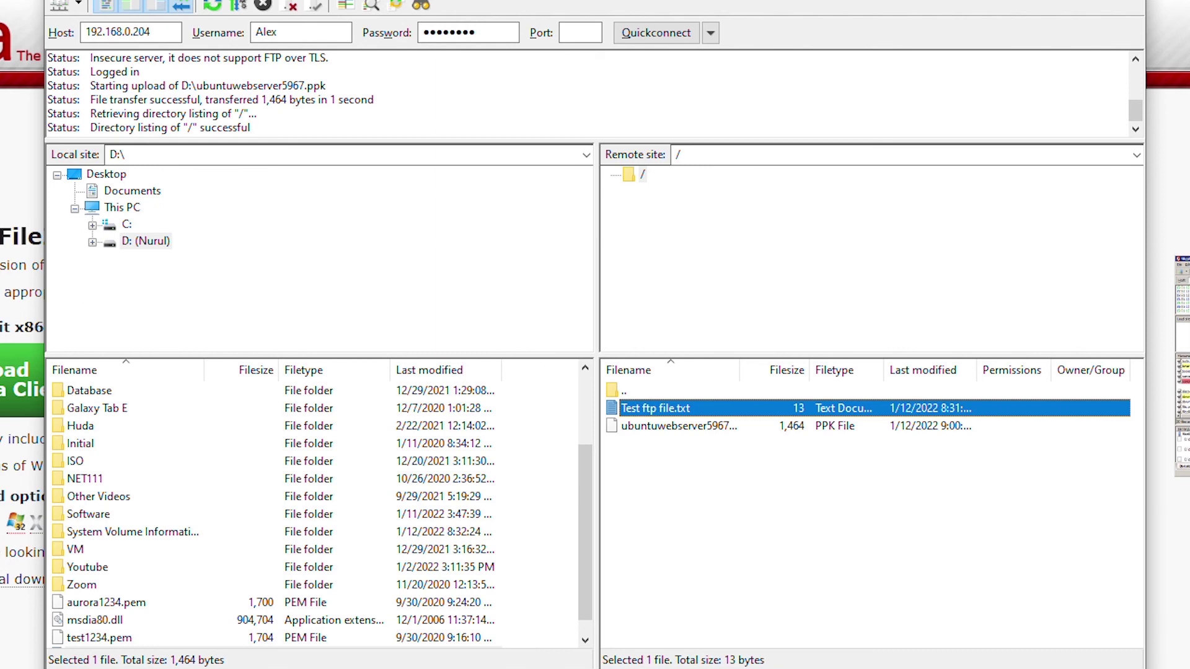
left_click_drag(655, 408, 180, 632)
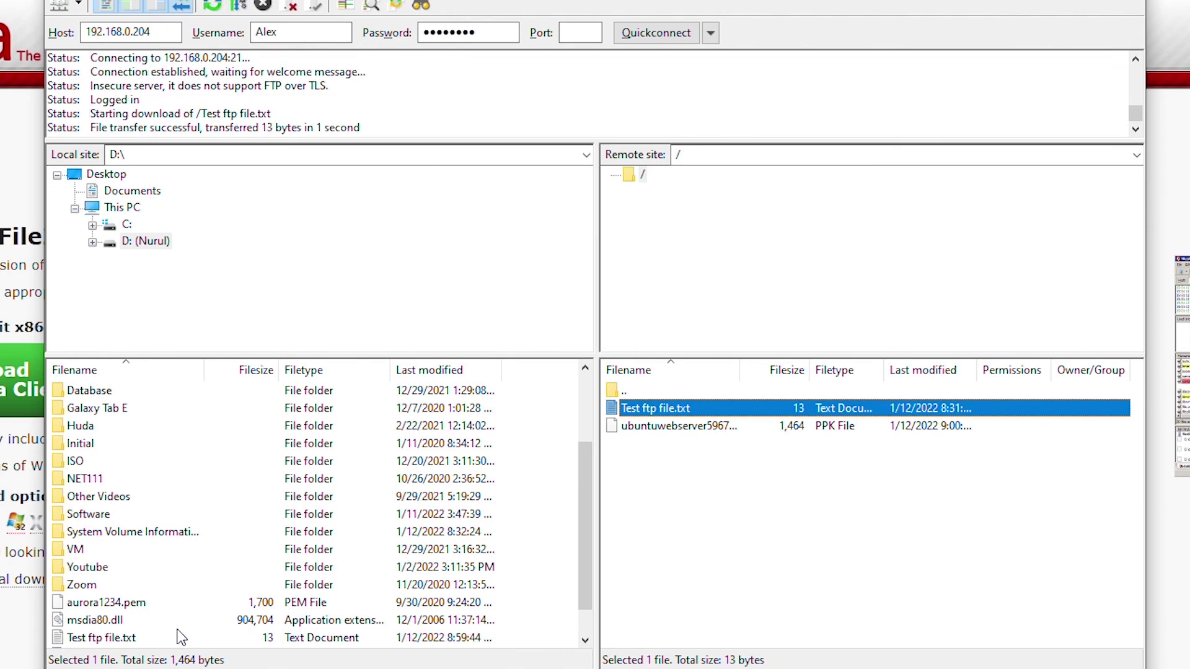
left_click(104, 638)
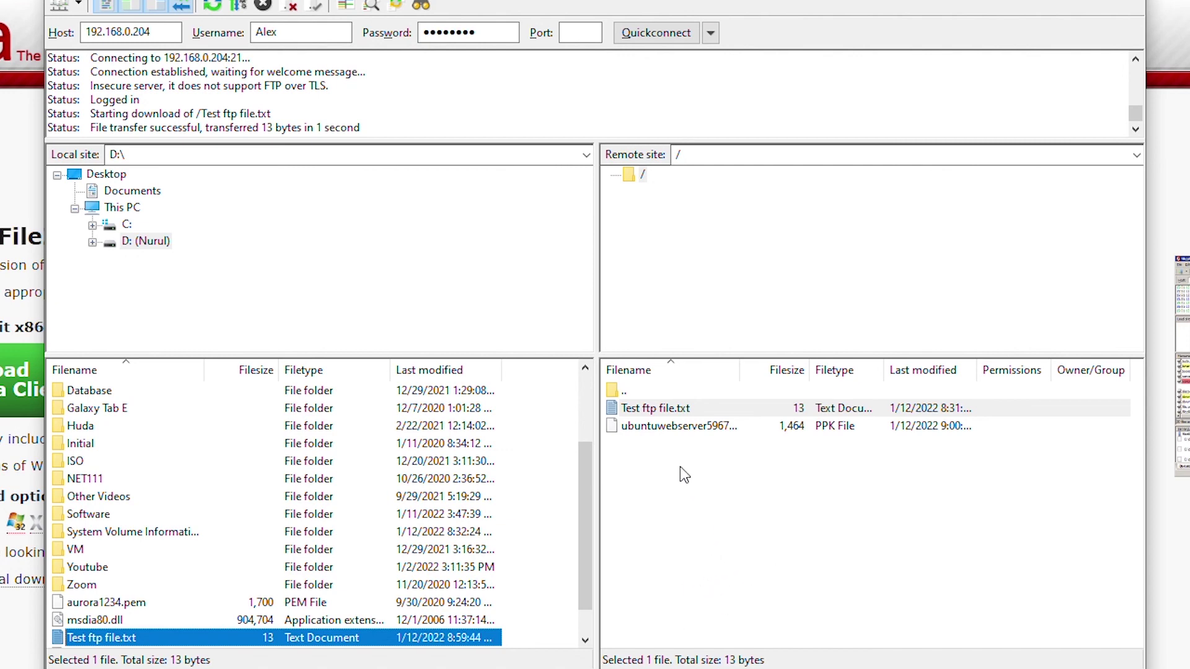
left_click(657, 668)
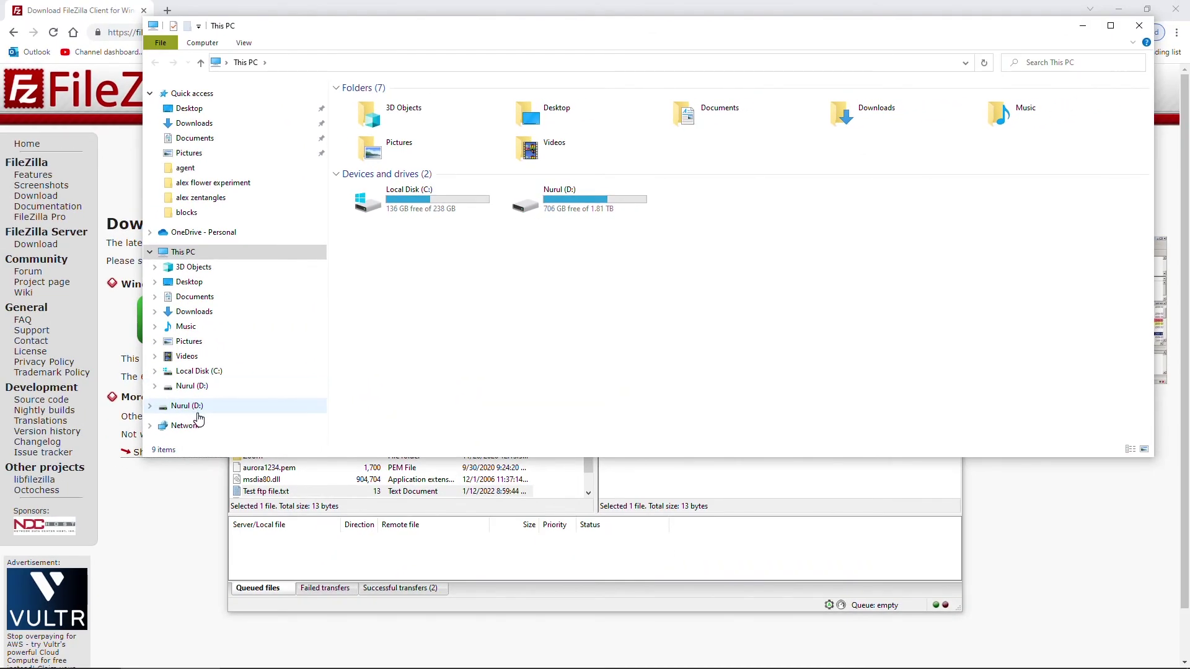
Open Test ftp file on drive D: in Notepad to confirm it reads "FTP test file", then close both windows
left_click(189, 407)
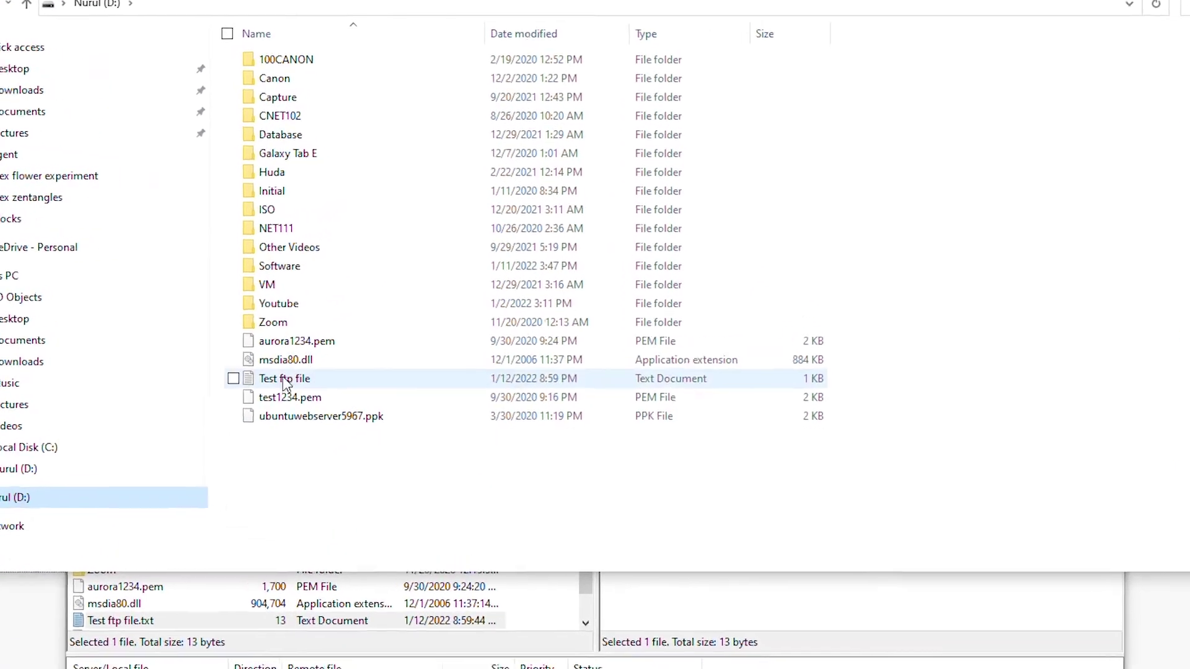
left_click(344, 357)
double_click(299, 385)
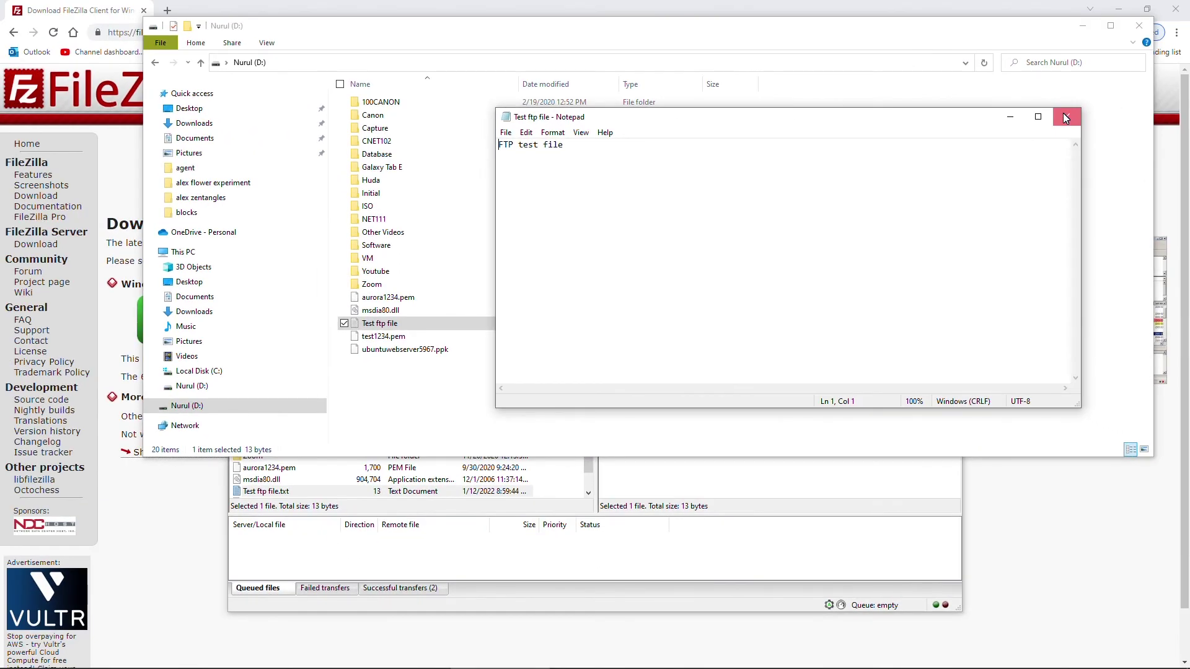
left_click(1064, 118)
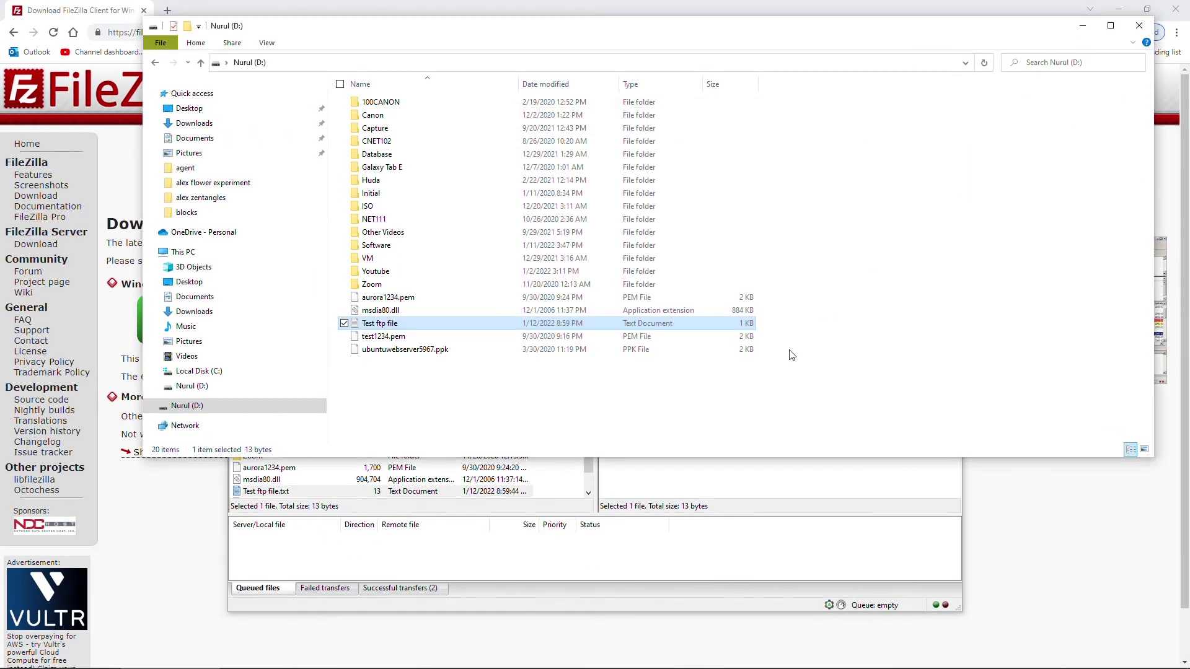
left_click(1139, 26)
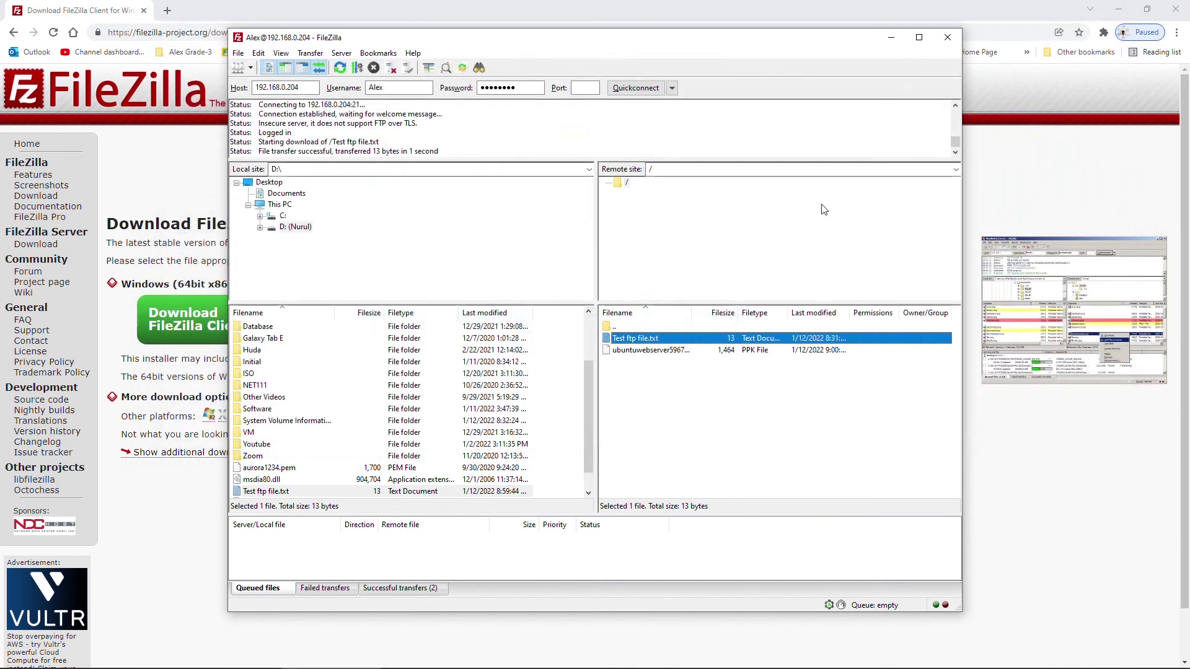